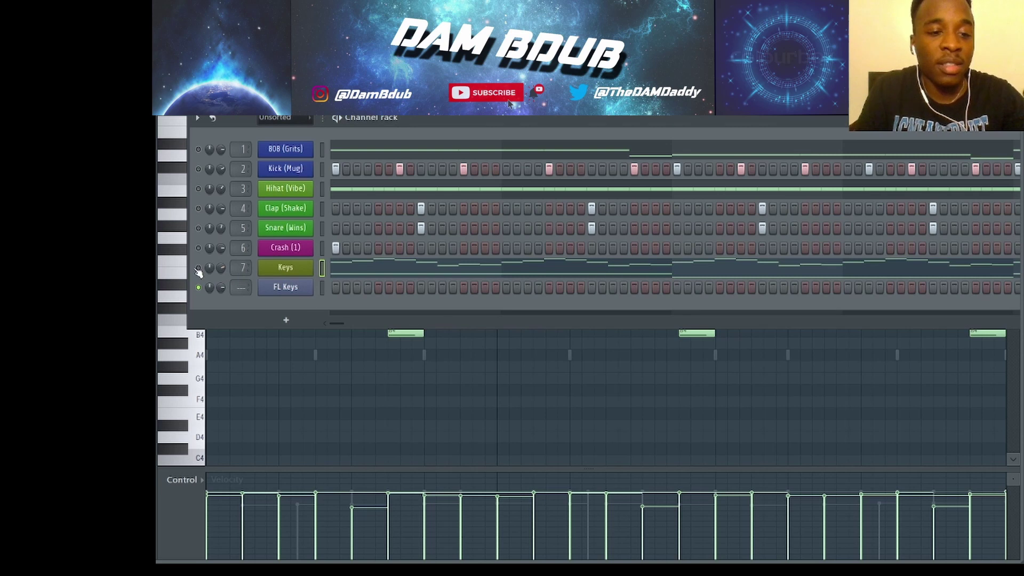
Step: Preview the Keys melody, and place C5, D#5 and G5 notes as a chord at the start of the FL Keys pattern
{"action": "key", "text": "space"}
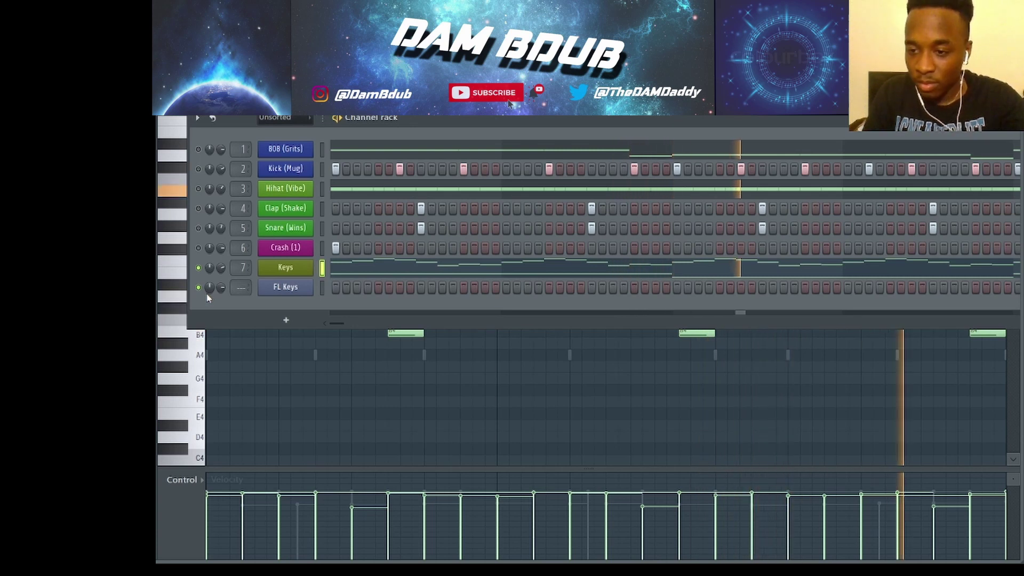
{"action": "key", "text": "F9"}
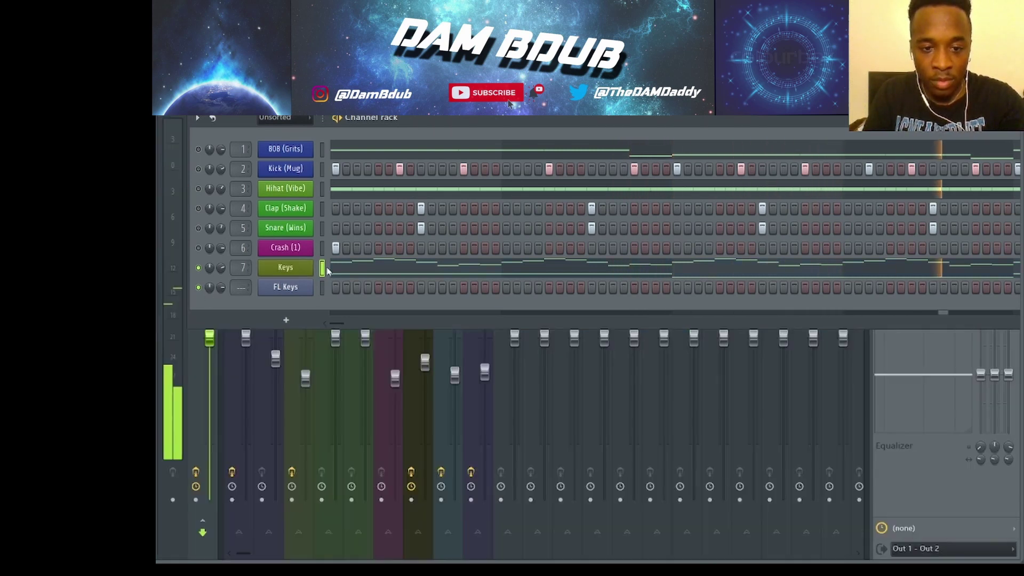
{"action": "left_click", "coordinate": [269, 290]}
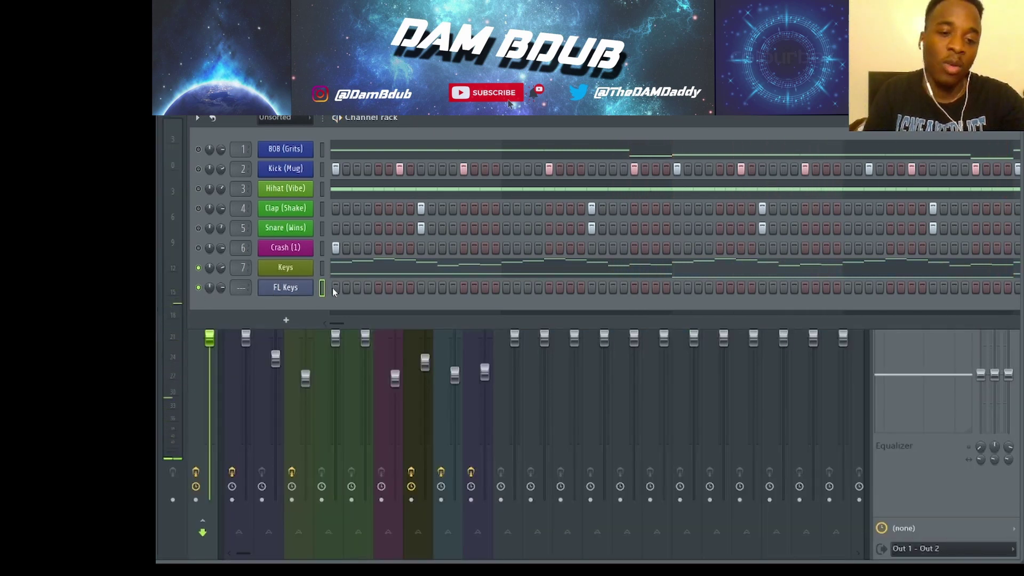
{"action": "key", "text": "F7"}
{"action": "left_click", "coordinate": [241, 343]}
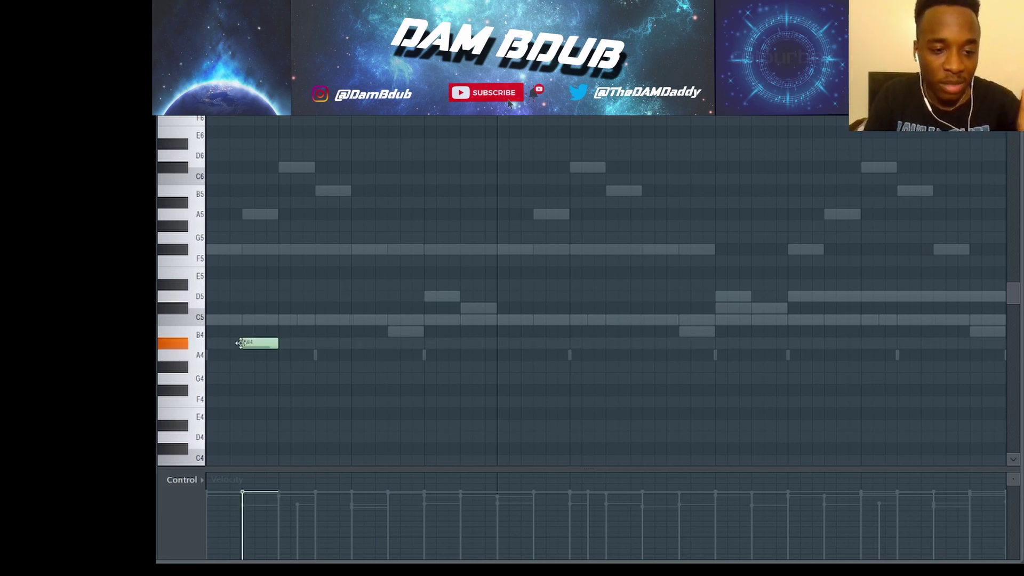
{"action": "left_click_drag", "start_coordinate": [242, 342], "coordinate": [190, 281]}
{"action": "left_click_drag", "start_coordinate": [258, 274], "coordinate": [220, 238]}
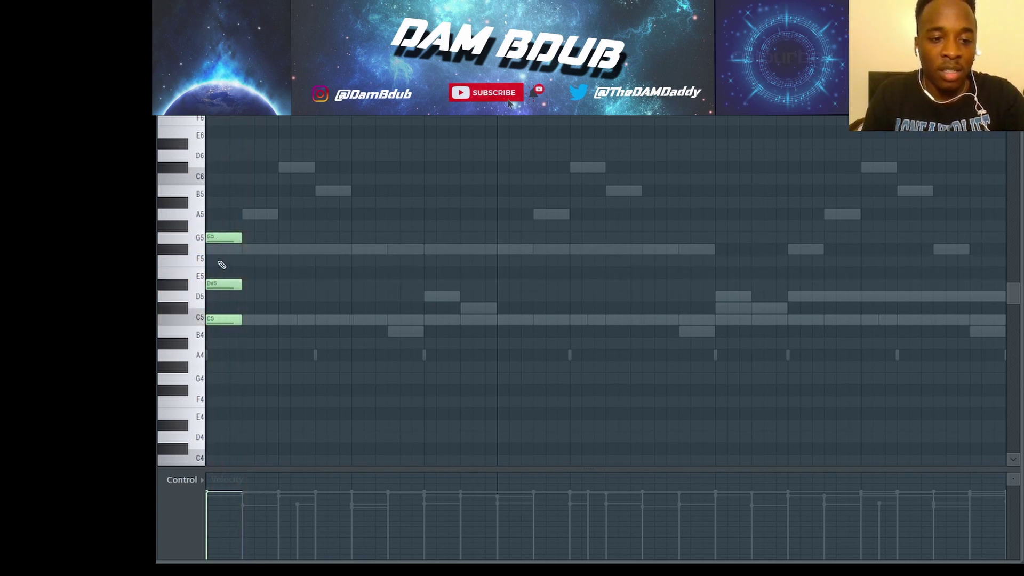
Step: Mute the Keys channel and play back the chord at the start of the FL Keys pattern
{"action": "key", "text": "F6"}
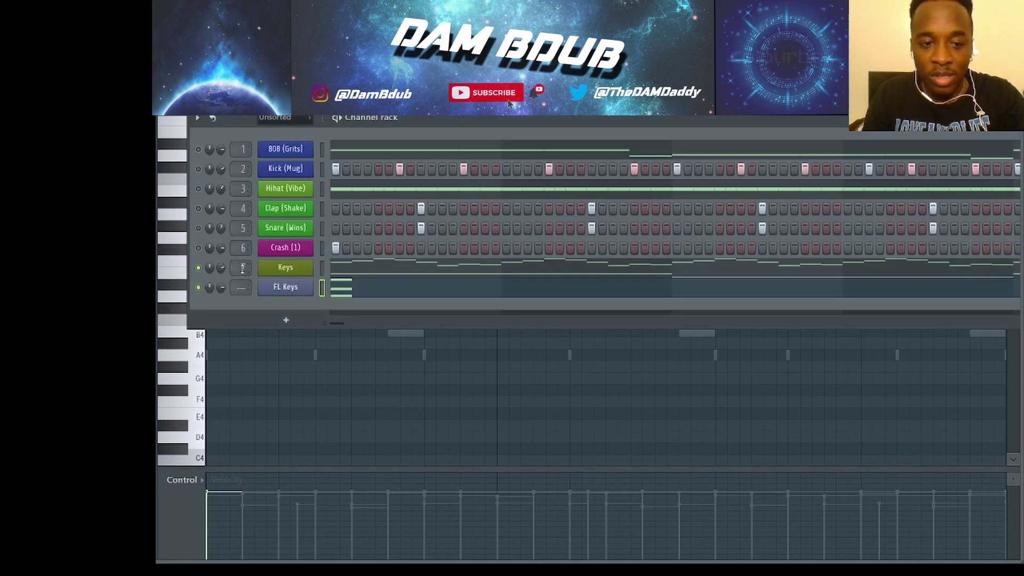
{"action": "key", "text": "F9"}
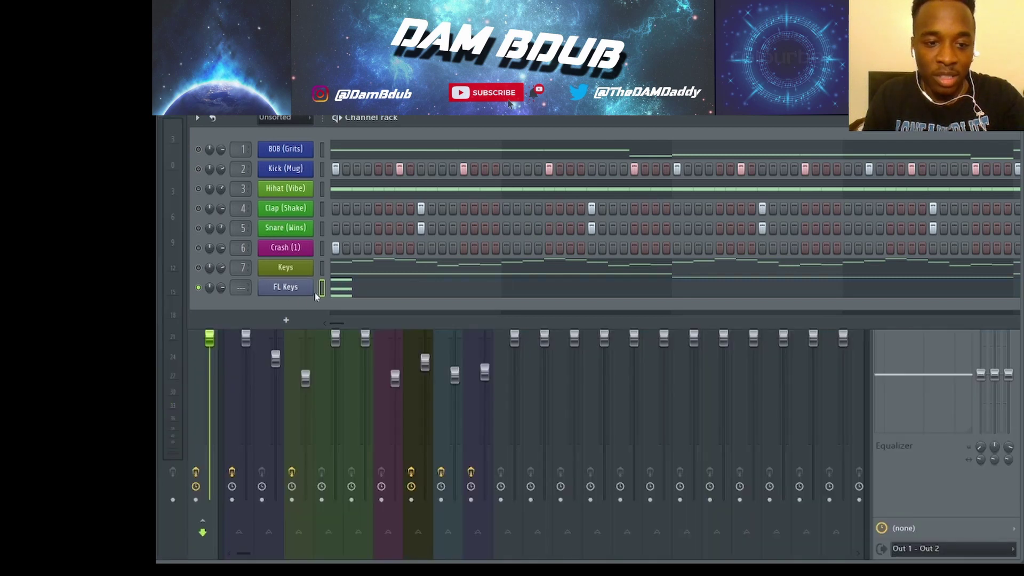
{"action": "key", "text": "F7"}
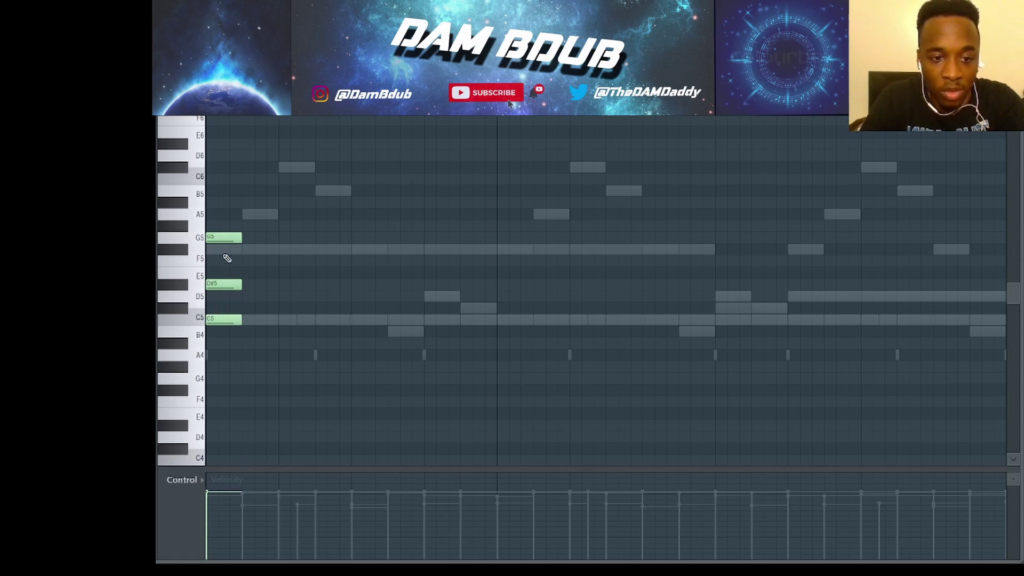
{"action": "key", "text": "space"}
{"action": "key", "text": "space"}
{"action": "key", "text": "space"}
{"action": "key", "text": "space"}
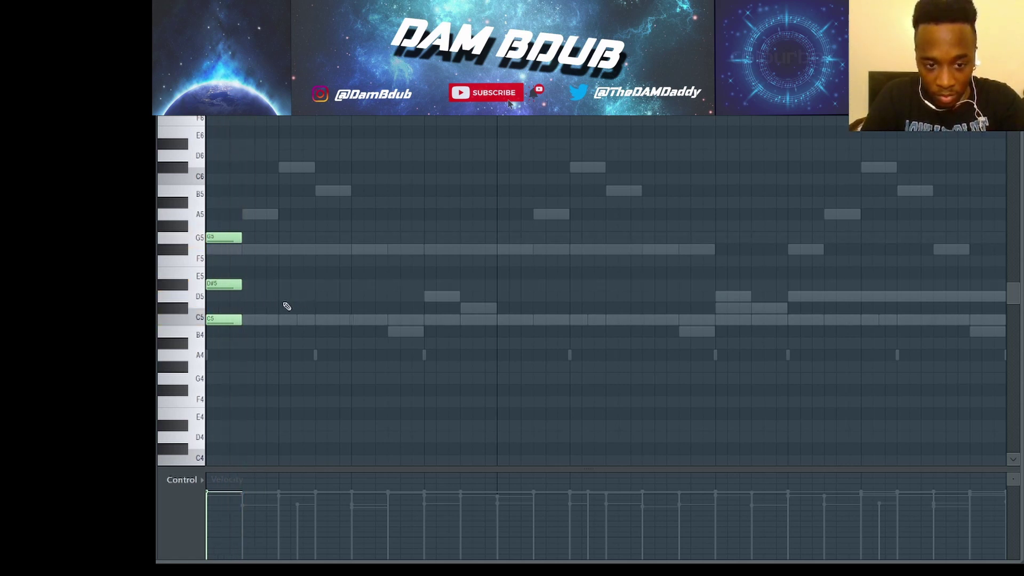
{"action": "key", "text": "space"}
{"action": "key", "text": "space"}
Step: Add a second chord of C5, A4 and F4 halfway through the first bar and play back the pattern
{"action": "left_click", "coordinate": [352, 319]}
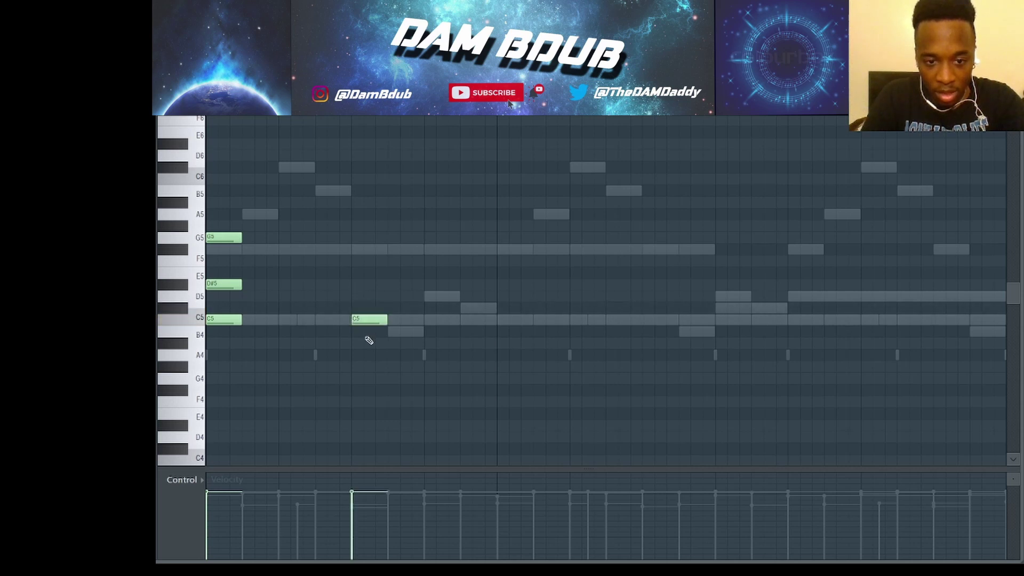
{"action": "left_click_drag", "start_coordinate": [366, 342], "coordinate": [359, 404]}
{"action": "key", "text": "space"}
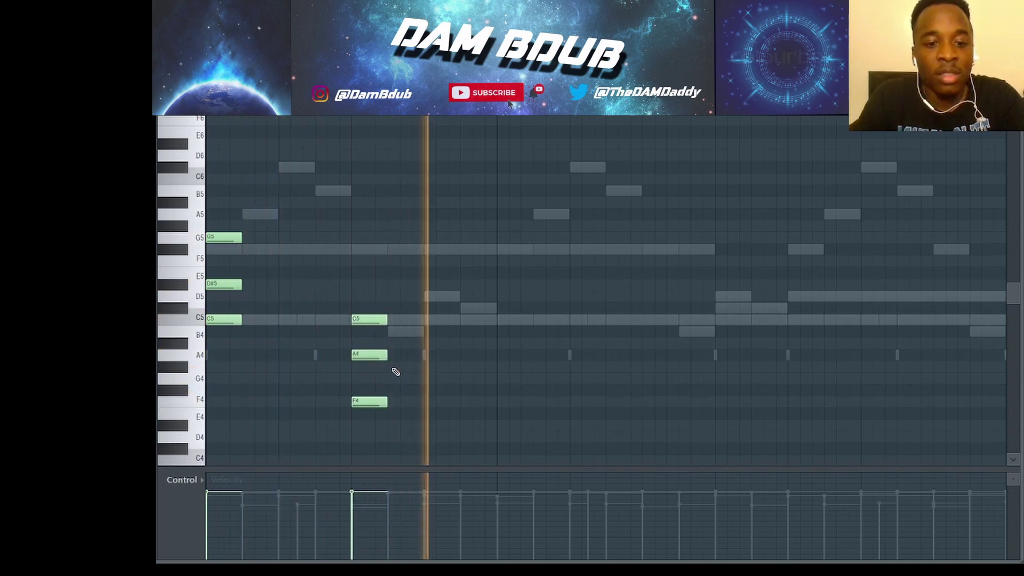
{"action": "key", "text": "space"}
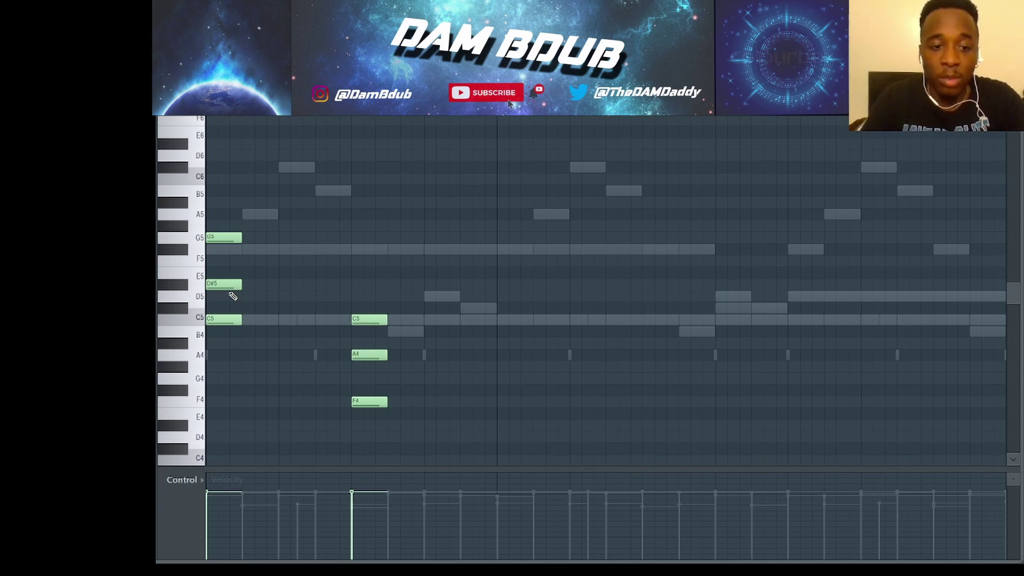
Step: Spread both chords into consecutive single notes: C5, D#5, G5 in the first half-bar and C5, A4, F4 in the second
{"action": "left_click_drag", "start_coordinate": [214, 284], "coordinate": [249, 284]}
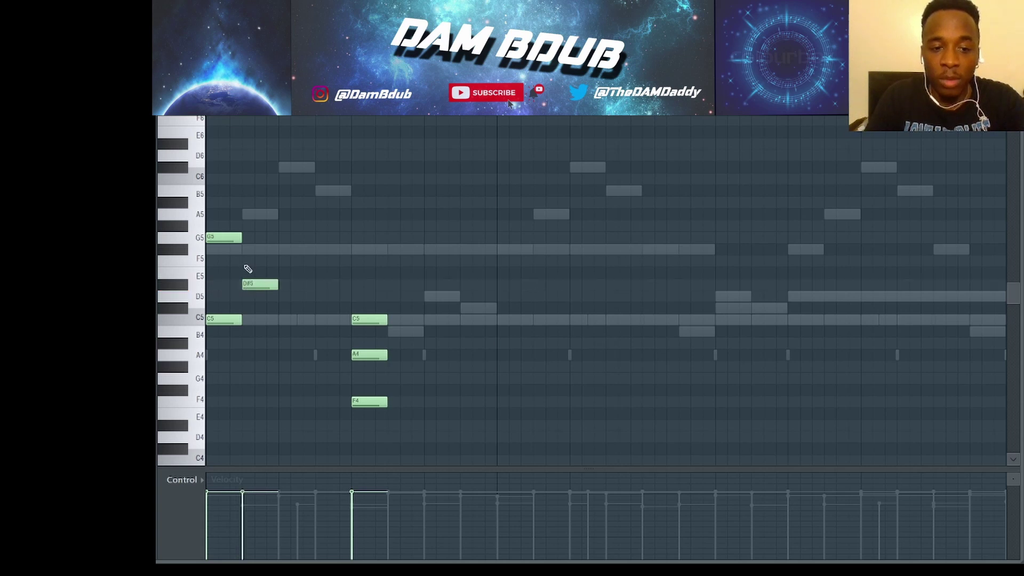
{"action": "left_click_drag", "start_coordinate": [223, 238], "coordinate": [295, 238]}
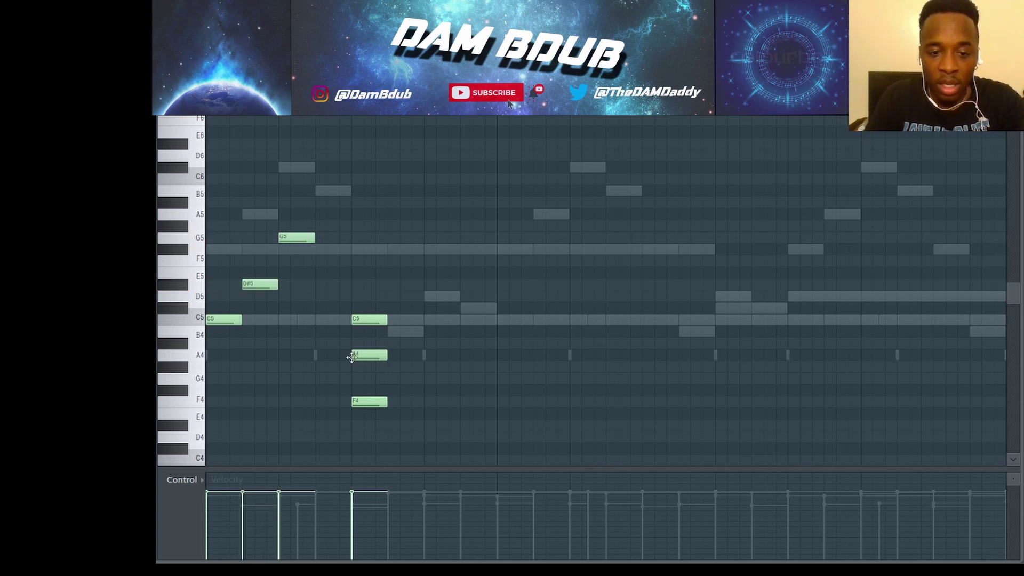
{"action": "left_click_drag", "start_coordinate": [369, 356], "coordinate": [405, 356]}
{"action": "left_click_drag", "start_coordinate": [364, 403], "coordinate": [435, 404]}
Step: Lower the A4 note to G#4 while the melody plays
{"action": "key", "text": "space"}
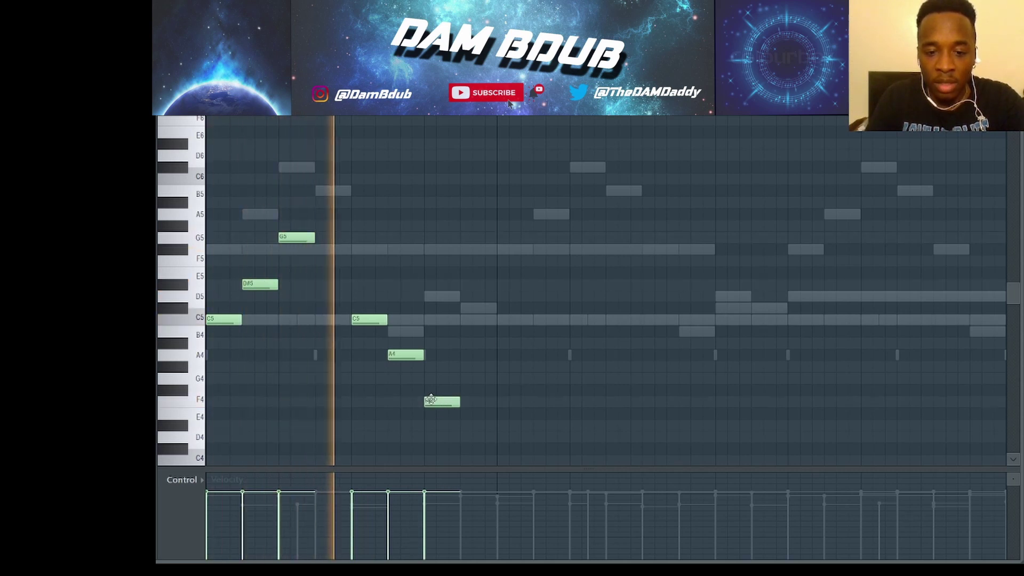
{"action": "left_click_drag", "start_coordinate": [405, 356], "coordinate": [404, 370]}
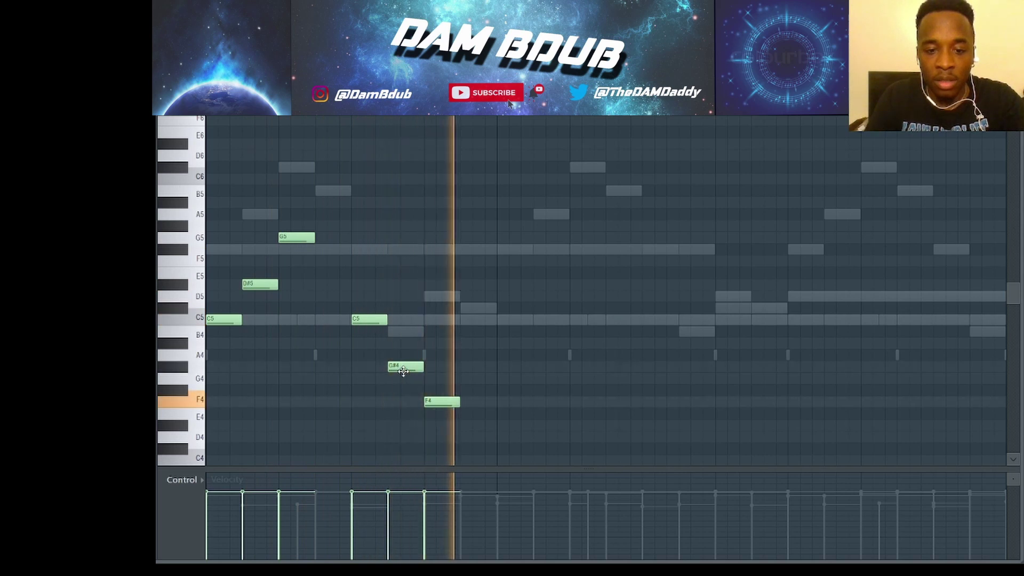
{"action": "key", "text": "space"}
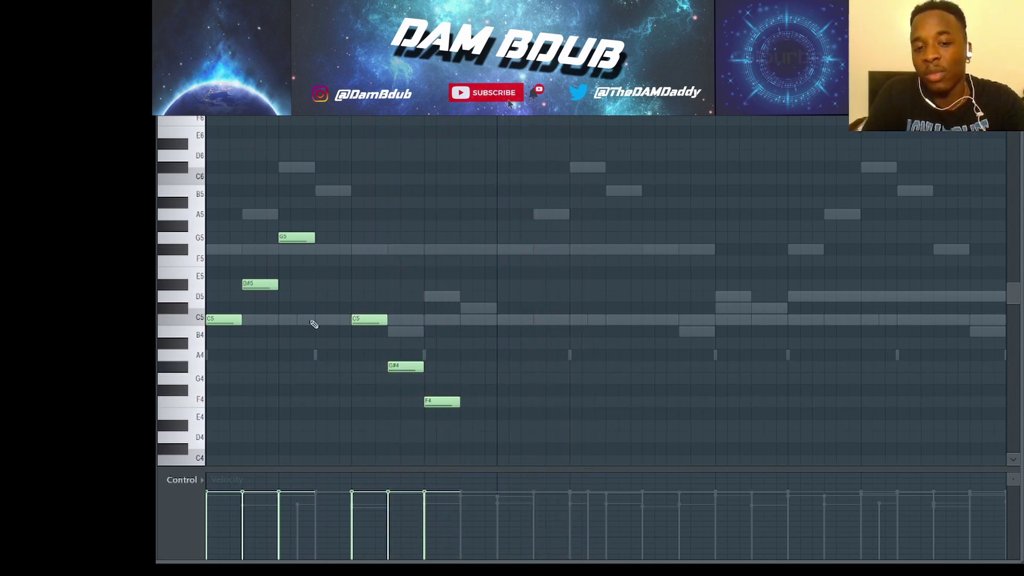
Step: Add an F5 note in the gap directly after G5 and start playback
{"action": "left_click", "coordinate": [307, 239]}
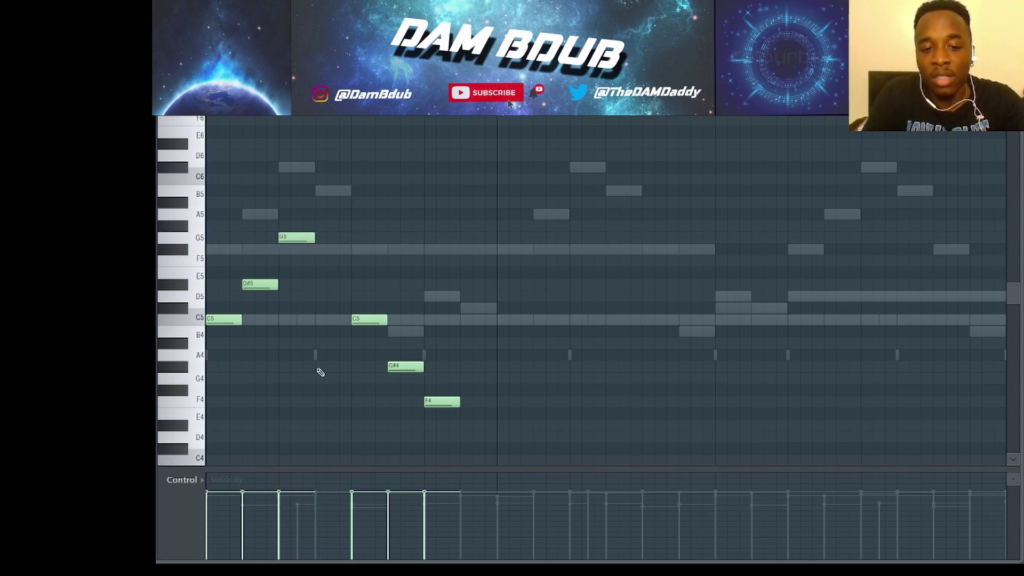
{"action": "left_click", "coordinate": [318, 379]}
{"action": "left_click_drag", "start_coordinate": [349, 380], "coordinate": [328, 260]}
{"action": "key", "text": "space"}
Step: Add a G4 note as the last note of the first bar and play back the melody
{"action": "left_click", "coordinate": [472, 413]}
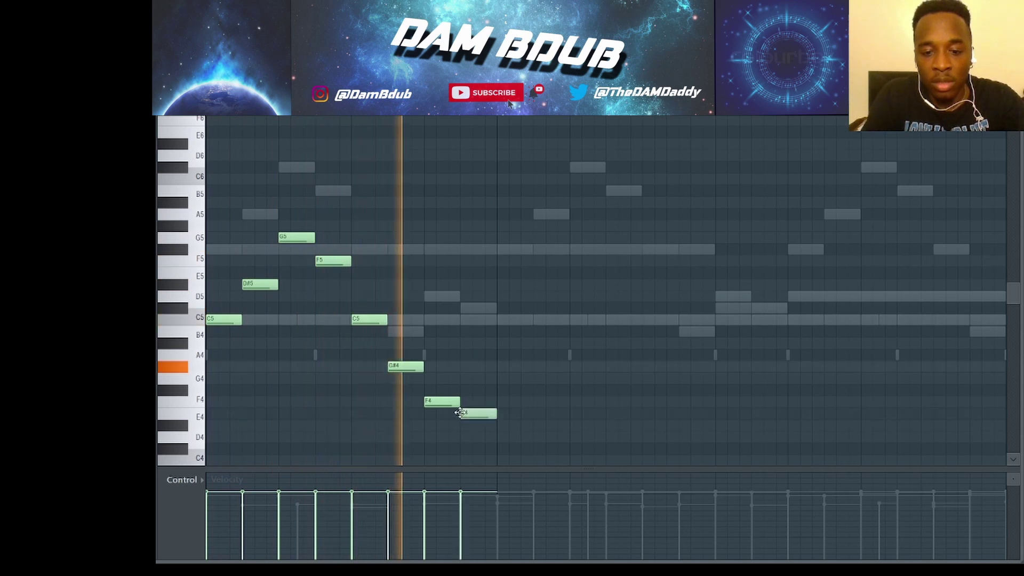
{"action": "key", "text": "space"}
{"action": "left_click_drag", "start_coordinate": [472, 413], "coordinate": [472, 374]}
{"action": "key", "text": "space"}
{"action": "key", "text": "space"}
{"action": "key", "text": "space"}
{"action": "key", "text": "space"}
{"action": "key", "text": "space"}
{"action": "key", "text": "space"}
{"action": "key", "text": "space"}
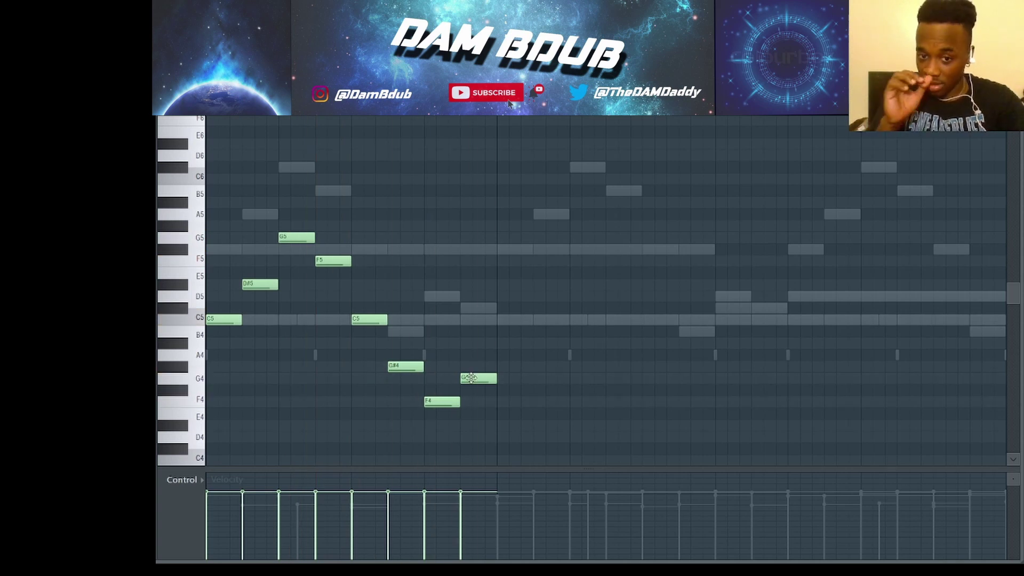
Step: Raise the F4 note to G#4, so two G#4 notes precede the final G4, and play back the melody
{"action": "key", "text": "shift+Up"}
{"action": "key", "text": "shift+Up"}
{"action": "key", "text": "shift+Up"}
{"action": "key", "text": "shift+Up"}
{"action": "key", "text": "shift+Up"}
{"action": "key", "text": "shift+Up"}
{"action": "key", "text": "shift+Down"}
{"action": "key", "text": "shift+Down"}
{"action": "key", "text": "shift+Down"}
{"action": "key", "text": "shift+Down"}
{"action": "key", "text": "shift+Down"}
{"action": "key", "text": "shift+Down"}
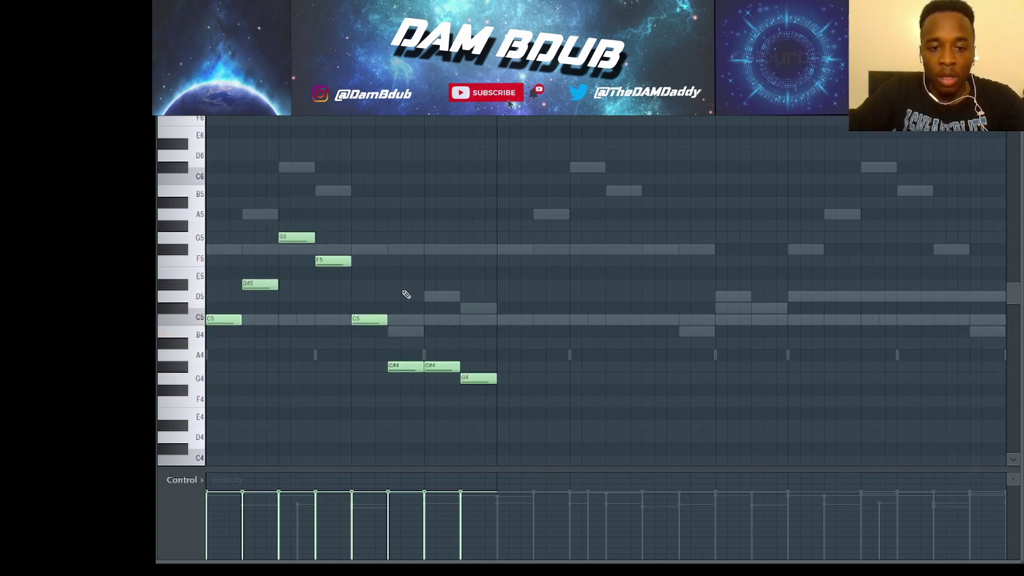
{"action": "key", "text": "space"}
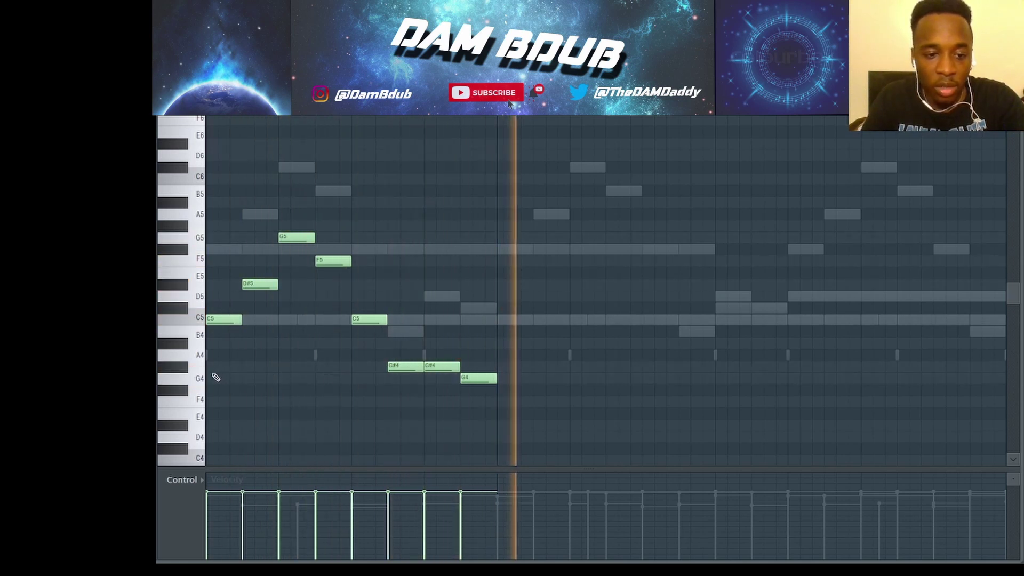
{"action": "key", "text": "space"}
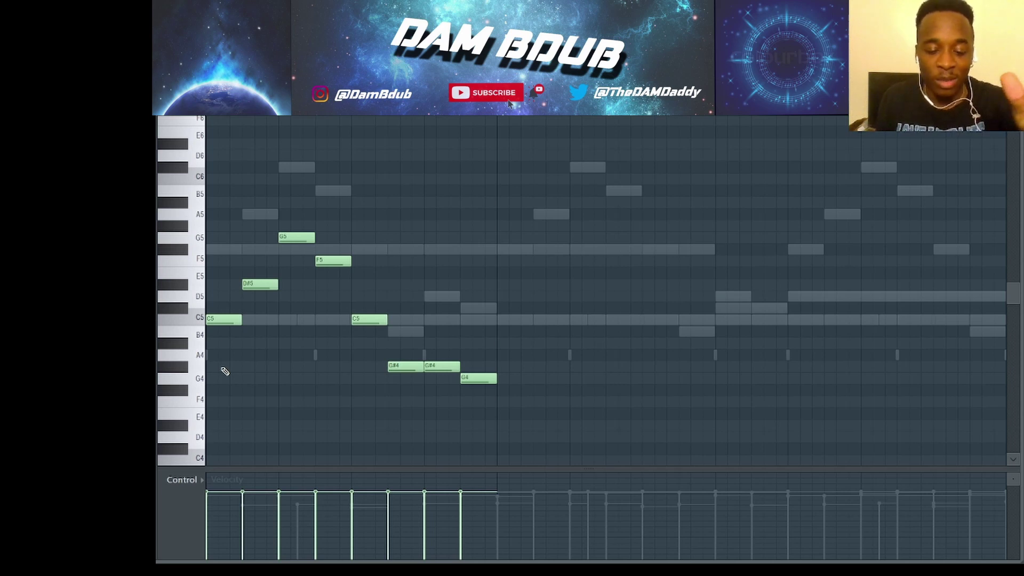
{"action": "key", "text": "space"}
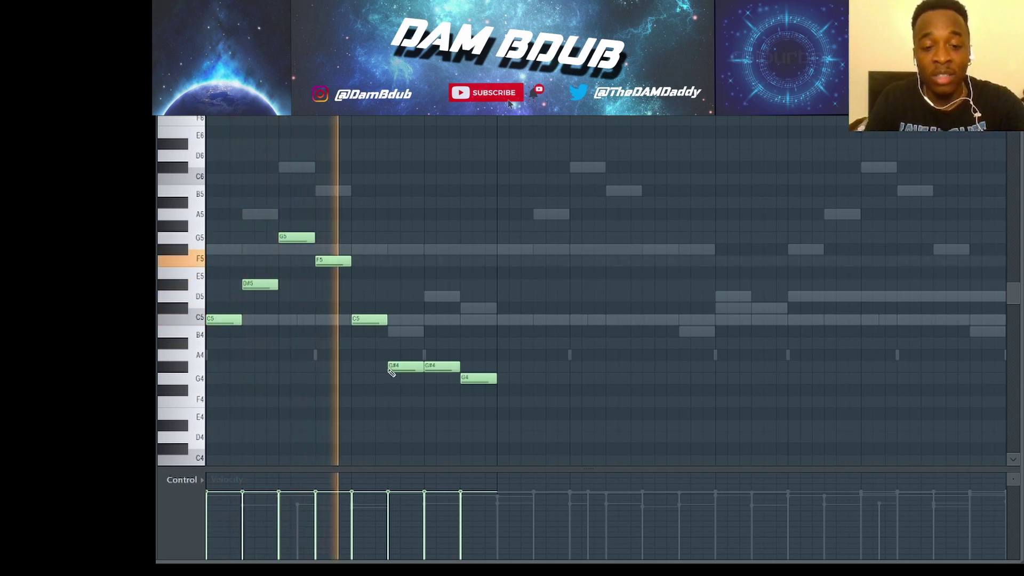
{"action": "key", "text": "space"}
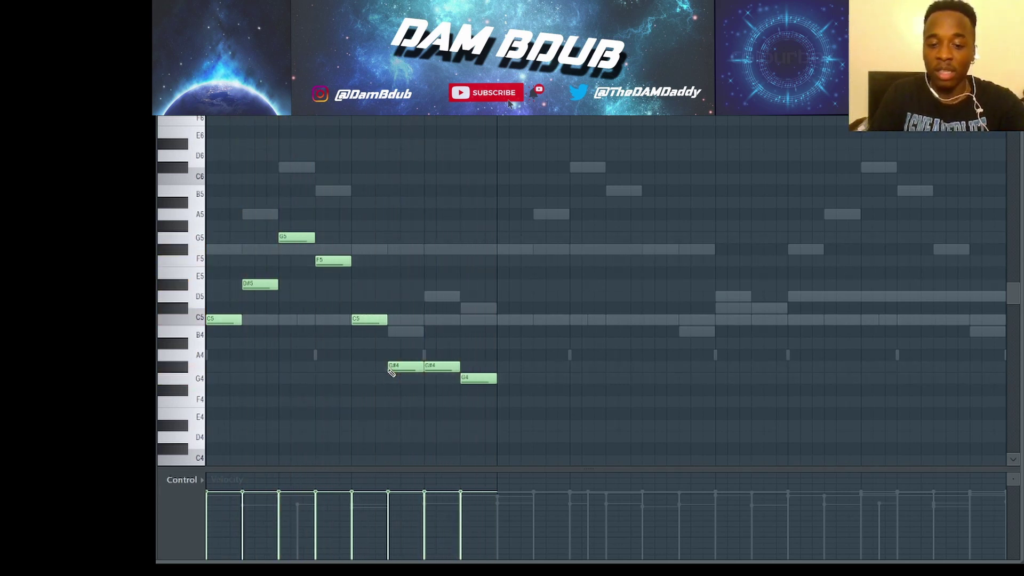
Step: Duplicate the one-bar FL Keys melody three times to fill four bars
{"action": "key", "text": "ctrl+b"}
{"action": "scroll", "coordinate": [391, 372], "scroll_direction": "left", "scroll_amount": 2}
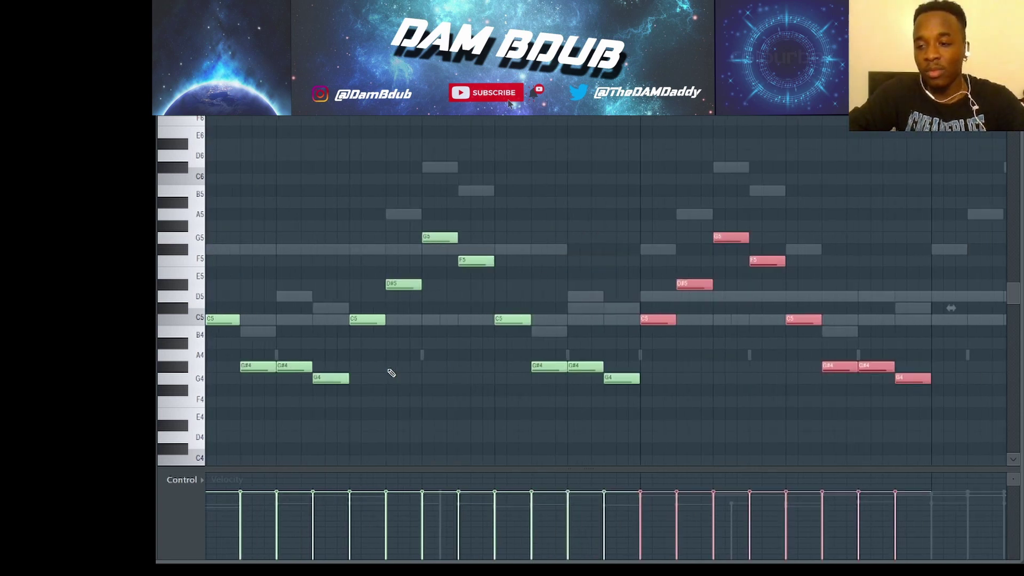
{"action": "key", "text": "ctrl+b"}
{"action": "key", "text": "ctrl+b"}
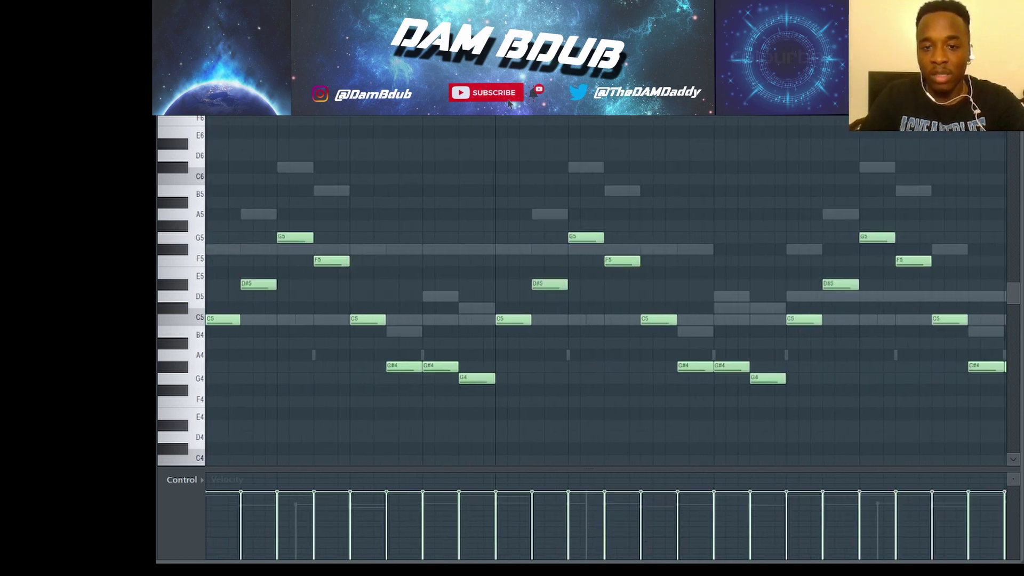
{"action": "scroll", "coordinate": [357, 232], "scroll_direction": "down", "scroll_amount": 4}
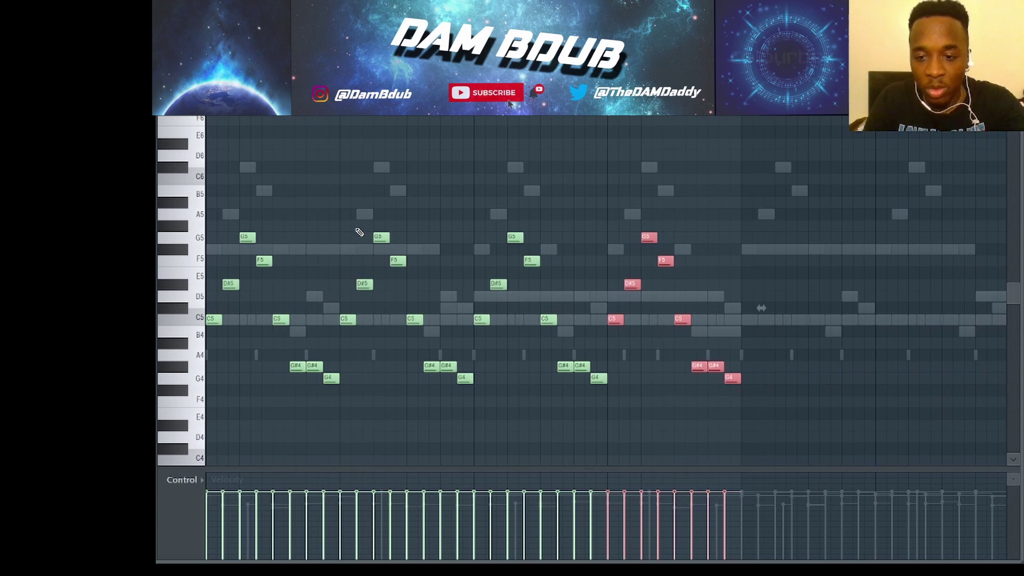
{"action": "scroll", "coordinate": [359, 232], "scroll_direction": "up", "scroll_amount": 1}
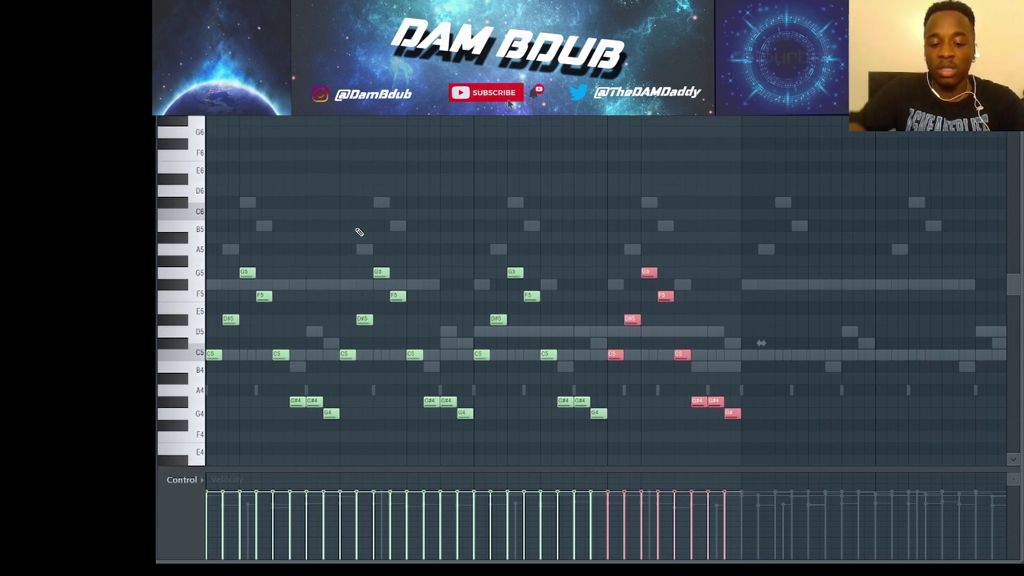
Step: Transpose the whole four-bar melody up six semitones so it starts on F#5, and play it back
{"action": "key", "text": "ctrl+d"}
{"action": "key", "text": "shift+Up"}
{"action": "key", "text": "shift+Up"}
{"action": "key", "text": "shift+Up"}
{"action": "key", "text": "shift+Up"}
{"action": "key", "text": "shift+Up"}
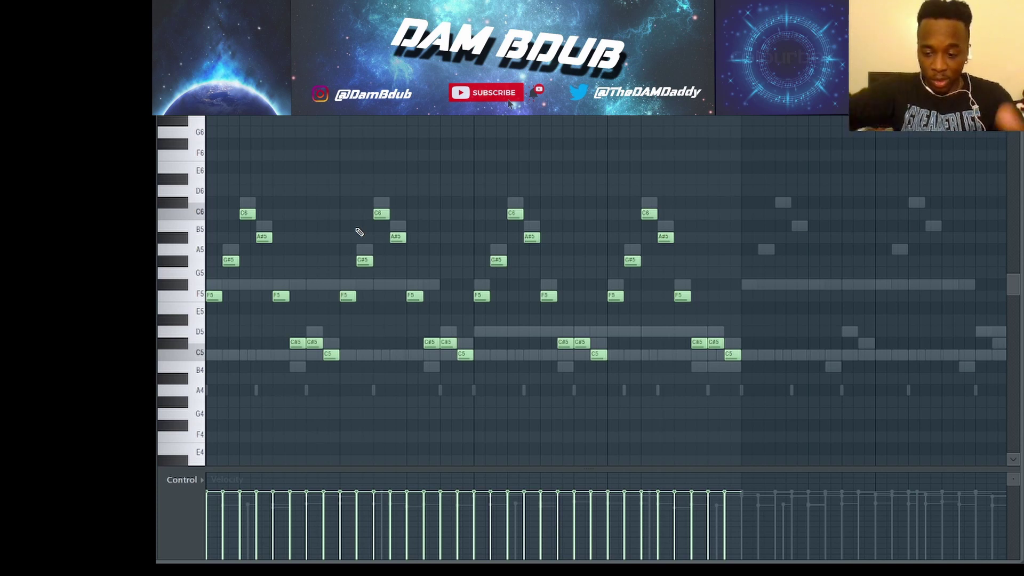
{"action": "key", "text": "Up"}
{"action": "key", "text": "space"}
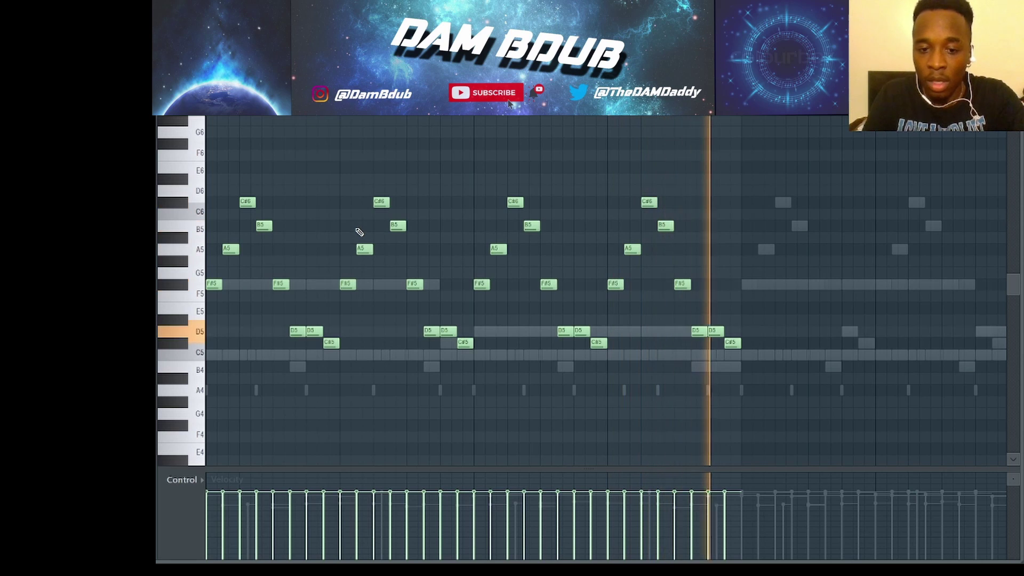
{"action": "key", "text": "space"}
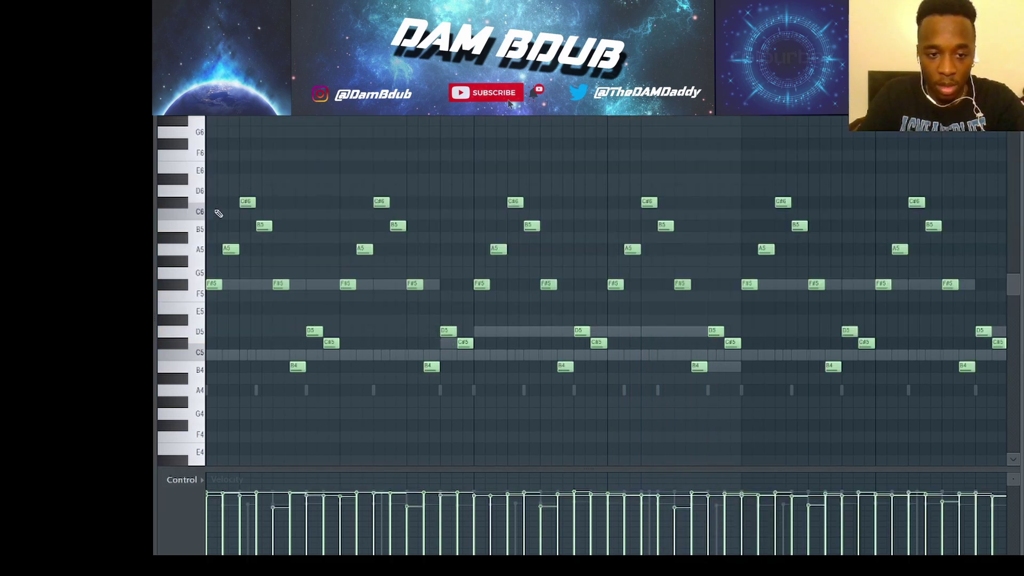
Step: Open the original Keys melody and transpose all its notes down six semitones so it starts on C5
{"action": "key", "text": "F7"}
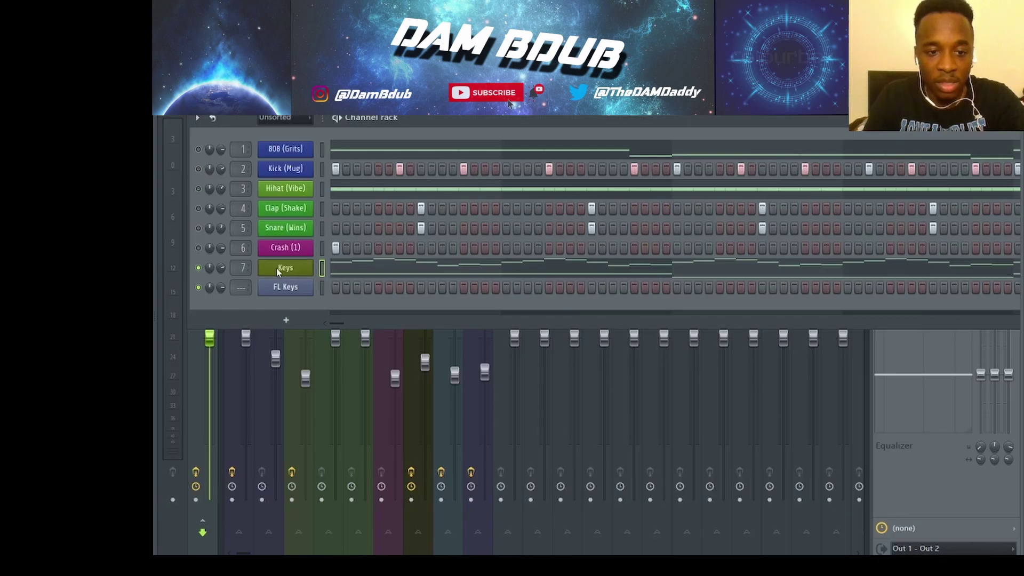
{"action": "left_click", "coordinate": [345, 267]}
{"action": "key", "text": "Down"}
{"action": "key", "text": "Down"}
{"action": "key", "text": "Down"}
{"action": "key", "text": "Down"}
{"action": "key", "text": "Down"}
{"action": "key", "text": "Down"}
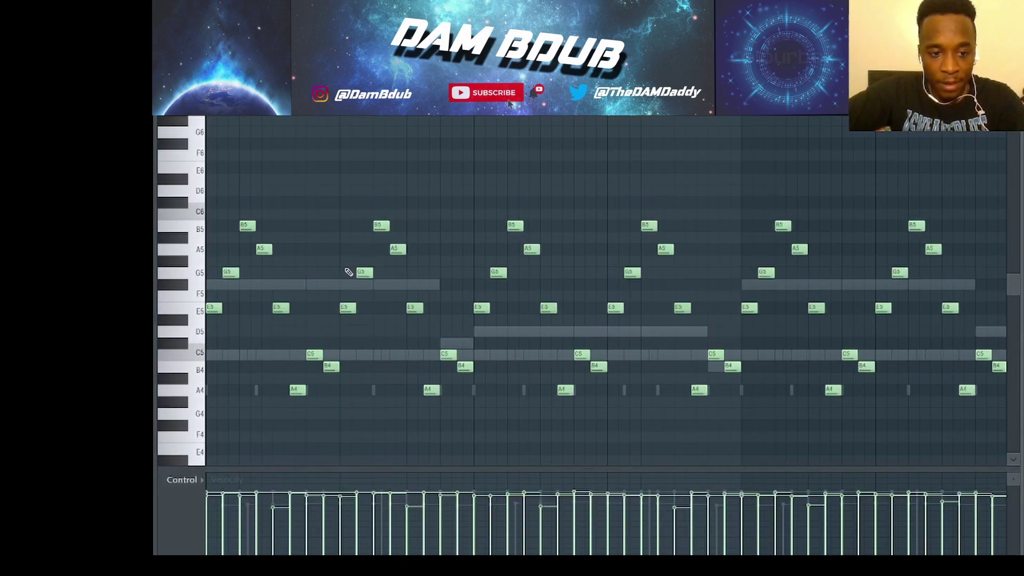
{"action": "key", "text": "space"}
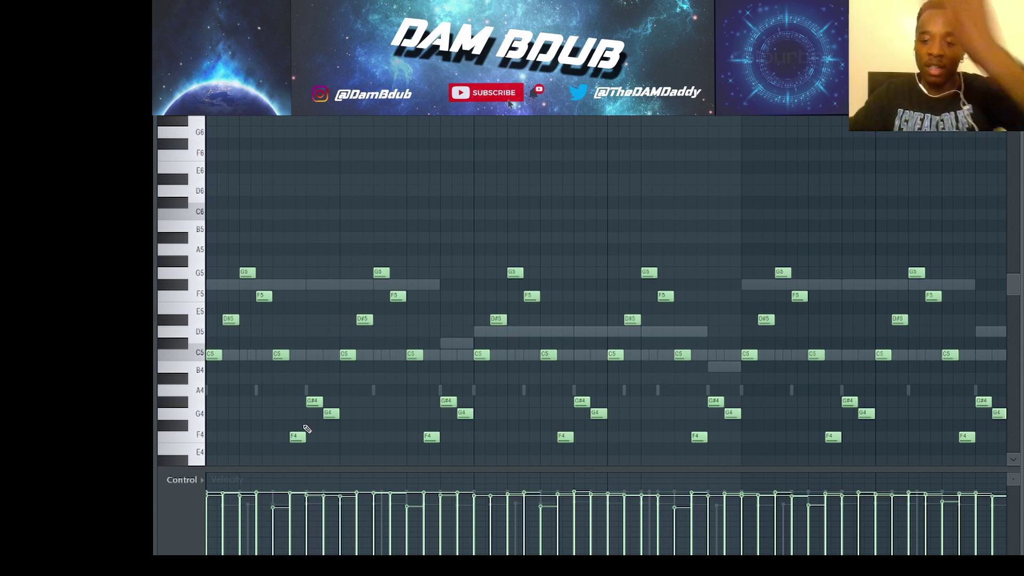
Step: Lower the velocities of all the short melody notes above the bass line to the minimum and play back the long bass notes
{"action": "scroll", "coordinate": [348, 392], "scroll_direction": "down", "scroll_amount": 8}
{"action": "scroll", "coordinate": [371, 386], "scroll_direction": "down", "scroll_amount": 2}
{"action": "scroll", "coordinate": [371, 386], "scroll_direction": "down", "scroll_amount": 1}
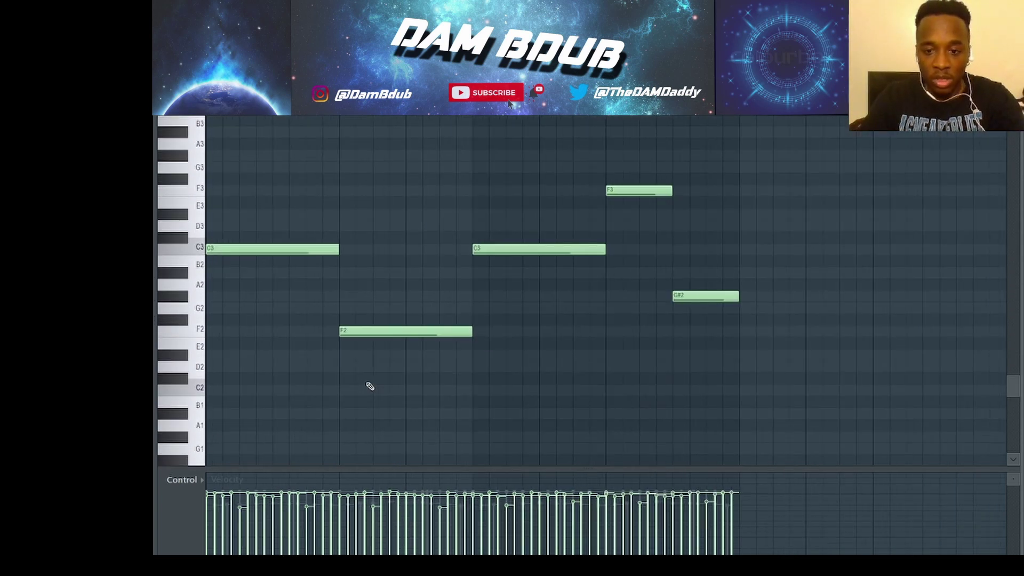
{"action": "scroll", "coordinate": [245, 167], "scroll_direction": "up", "scroll_amount": 4}
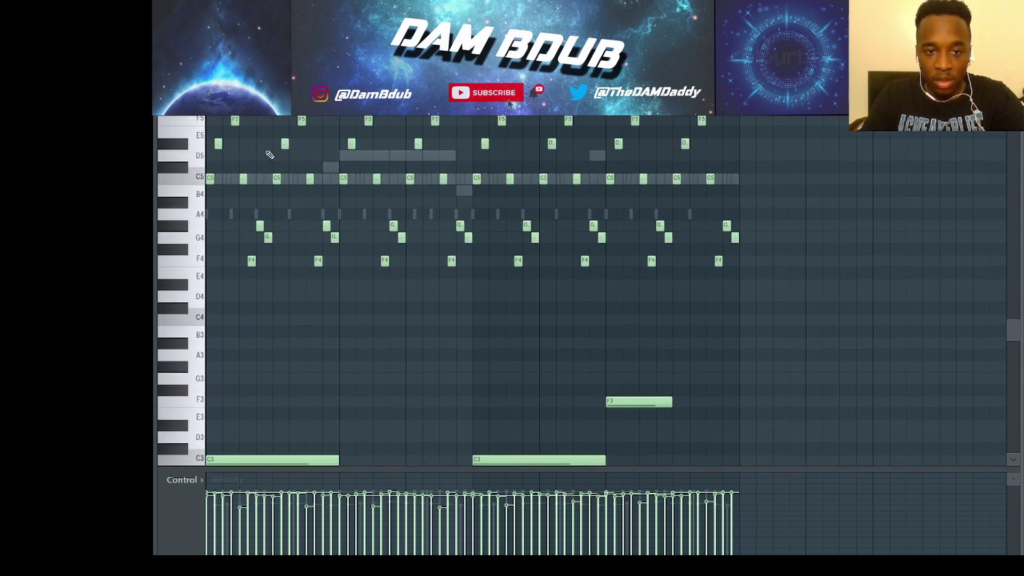
{"action": "left_click_drag", "start_coordinate": [761, 300], "coordinate": [156, 150]}
{"action": "key", "text": "alt+r"}
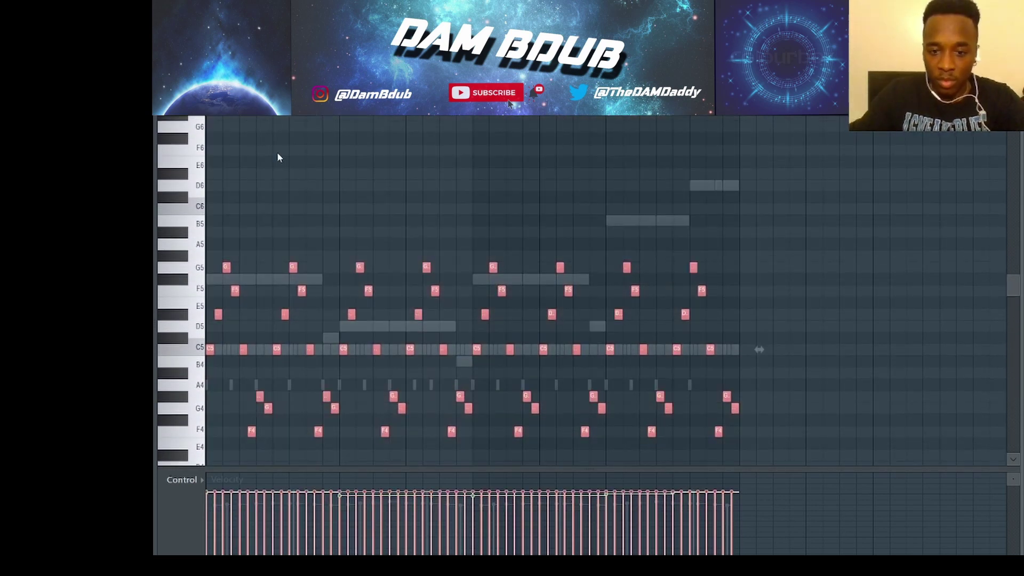
{"action": "left_click_drag", "start_coordinate": [472, 223], "coordinate": [473, 283]}
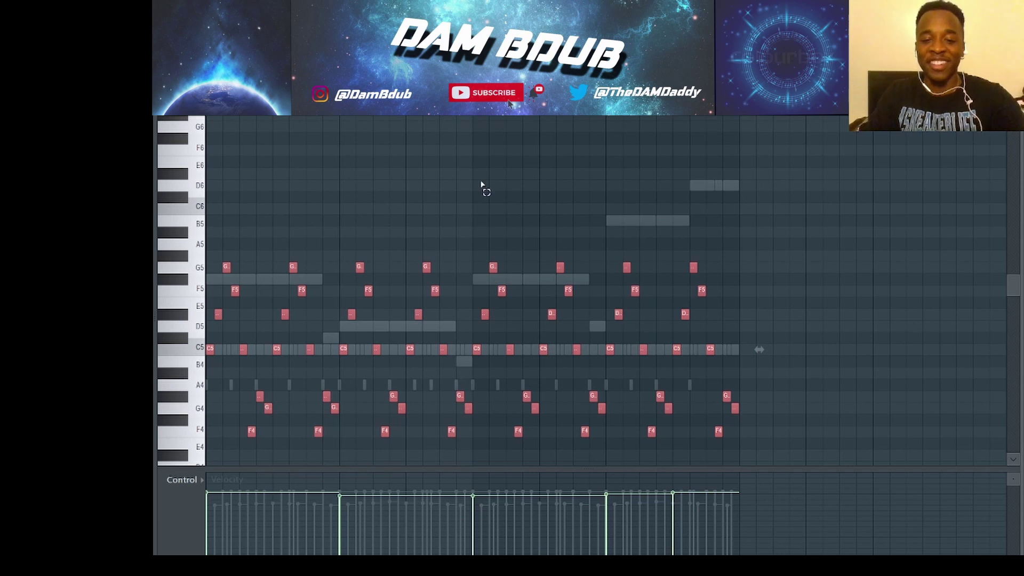
{"action": "scroll", "coordinate": [302, 137], "scroll_direction": "down", "scroll_amount": 8}
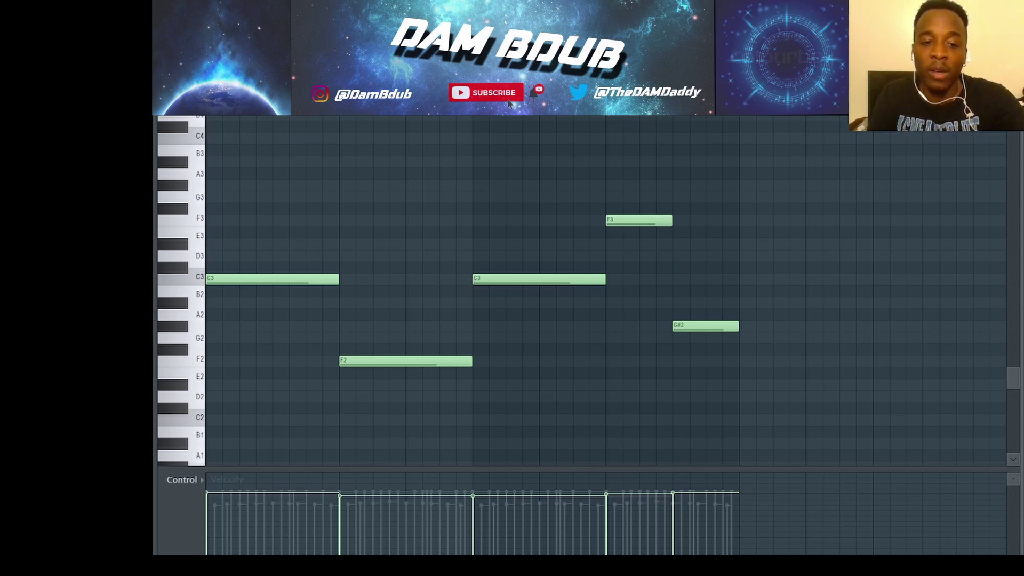
{"action": "key", "text": "space"}
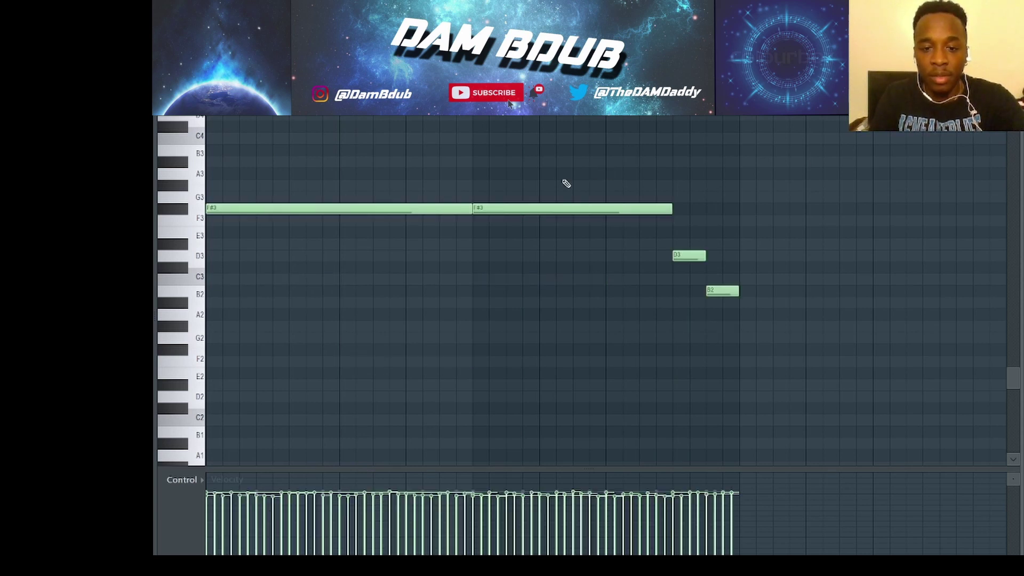
Step: Examine the melody and the long F#3, D3 and B2 bass notes of the other Keys pattern during playback
{"action": "scroll", "coordinate": [561, 178], "scroll_direction": "up", "scroll_amount": 3}
{"action": "scroll", "coordinate": [561, 179], "scroll_direction": "up", "scroll_amount": 5}
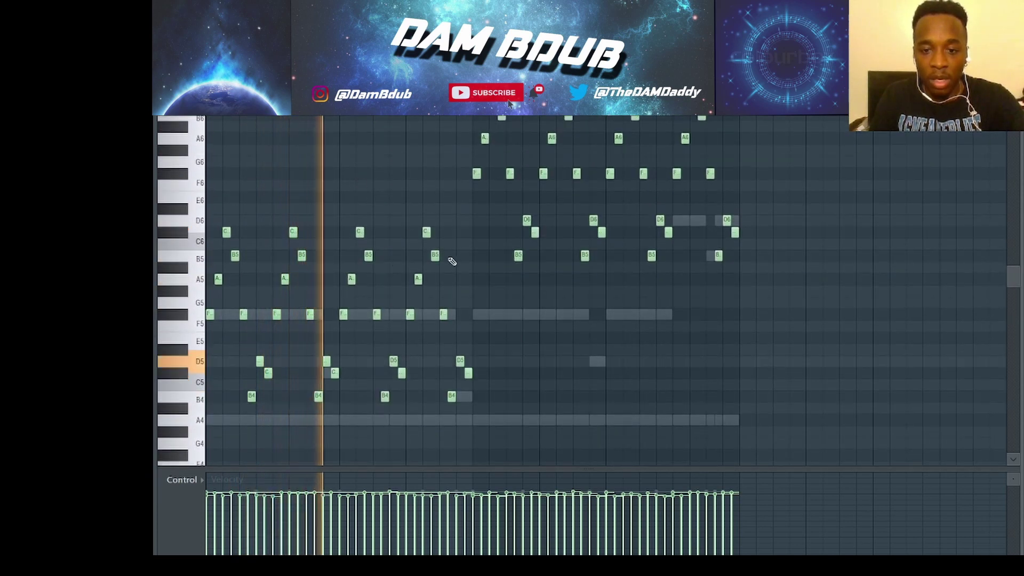
{"action": "scroll", "coordinate": [470, 229], "scroll_direction": "up", "scroll_amount": 3}
{"action": "scroll", "coordinate": [591, 230], "scroll_direction": "down", "scroll_amount": 3}
{"action": "scroll", "coordinate": [591, 230], "scroll_direction": "down", "scroll_amount": 4}
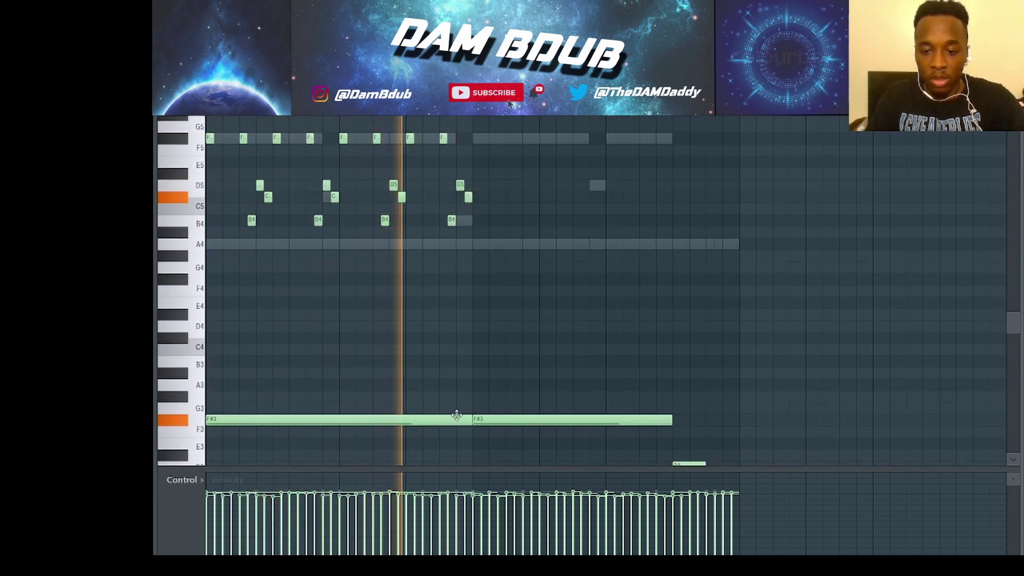
{"action": "scroll", "coordinate": [426, 347], "scroll_direction": "down", "scroll_amount": 3}
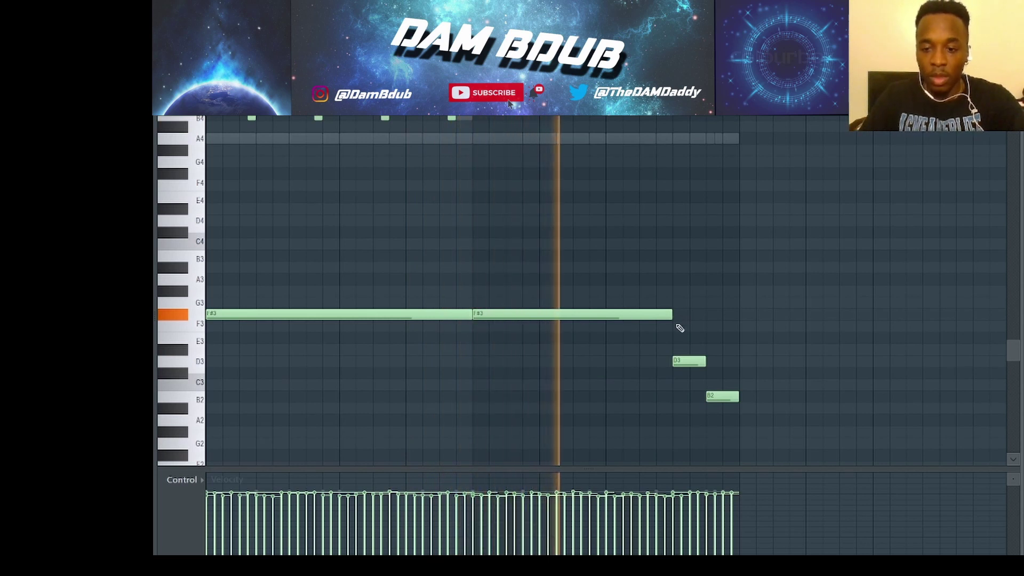
{"action": "scroll", "coordinate": [560, 384], "scroll_direction": "up", "scroll_amount": 6}
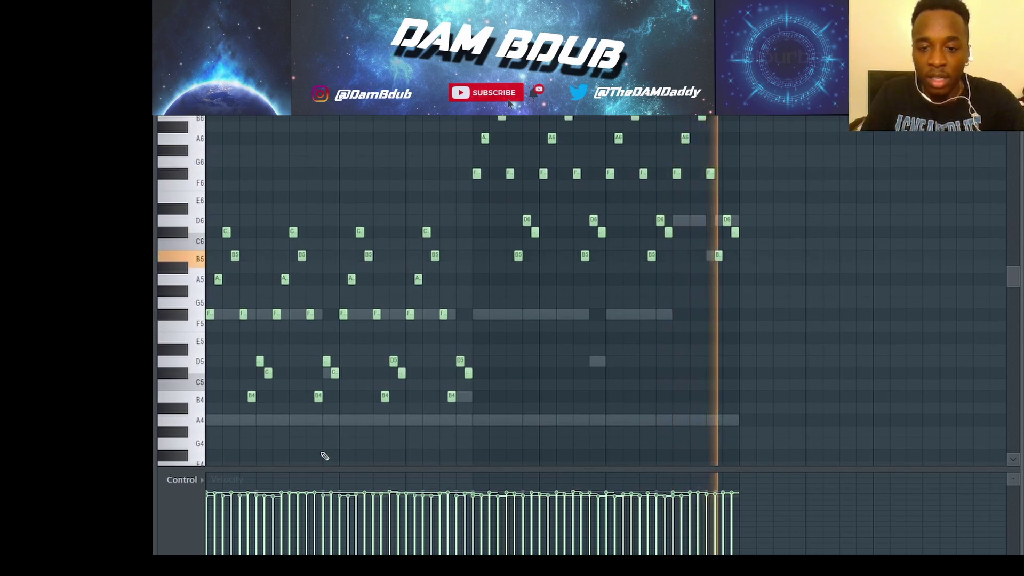
{"action": "scroll", "coordinate": [347, 448], "scroll_direction": "down", "scroll_amount": 5}
{"action": "scroll", "coordinate": [377, 440], "scroll_direction": "down", "scroll_amount": 2}
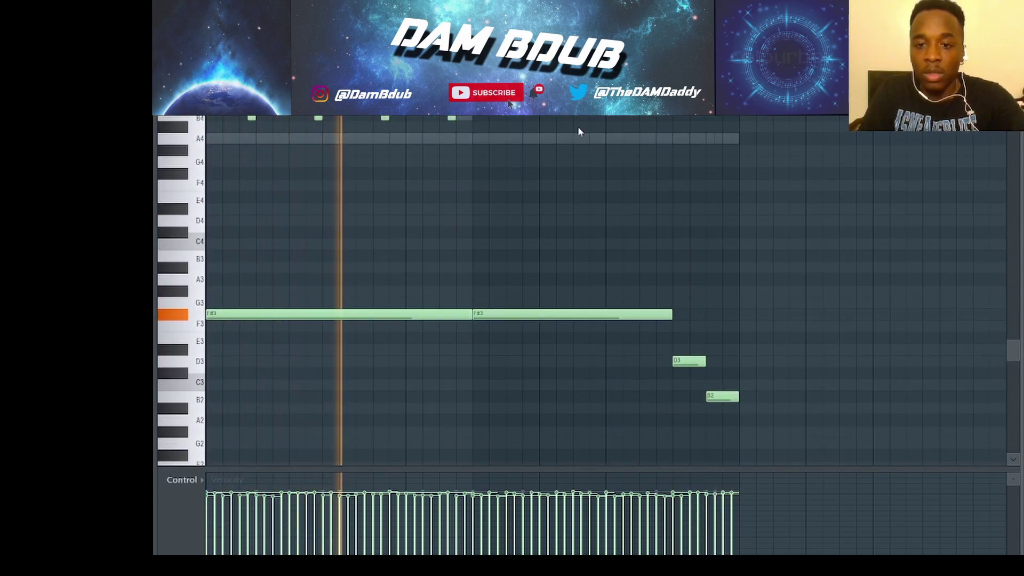
Step: Return to the pattern with the C3 and G#2 bass notes, raise all its melody notes to near-full velocity and vary them slightly
{"action": "key", "text": "KP_Add"}
{"action": "scroll", "coordinate": [619, 240], "scroll_direction": "up", "scroll_amount": 4}
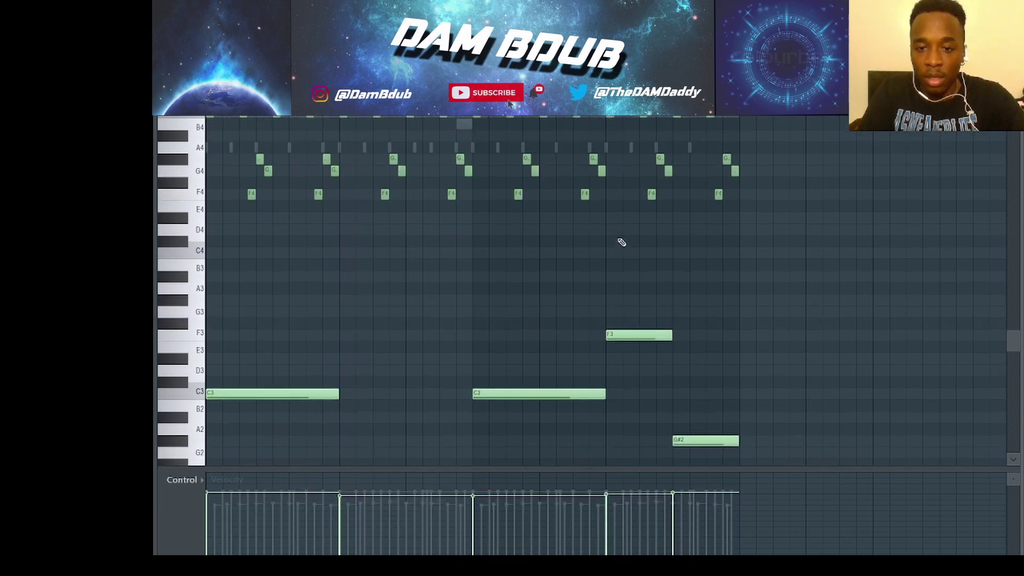
{"action": "left_click_drag", "start_coordinate": [830, 358], "coordinate": [193, 130]}
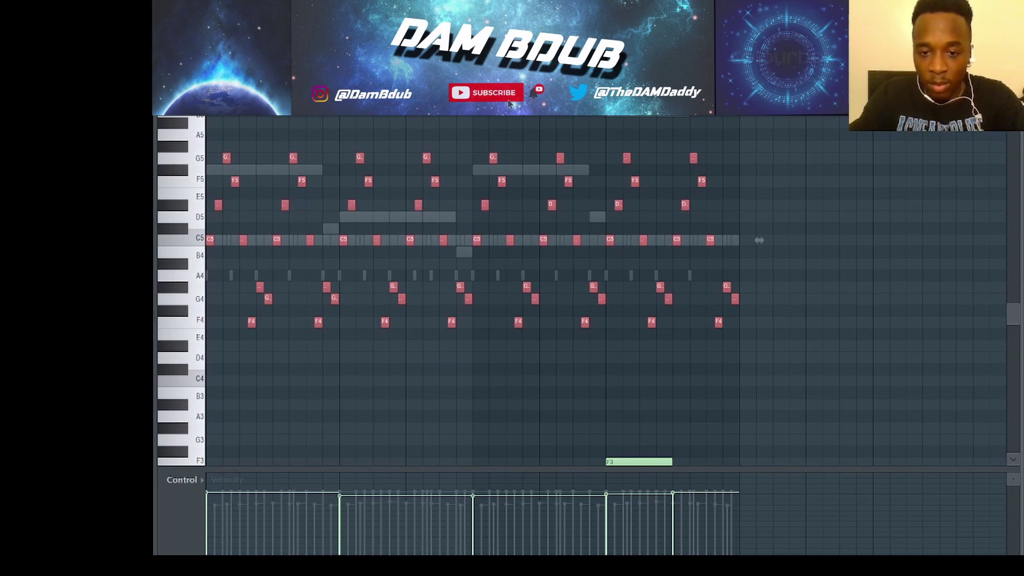
{"action": "scroll", "coordinate": [473, 525], "scroll_direction": "up", "scroll_amount": 12}
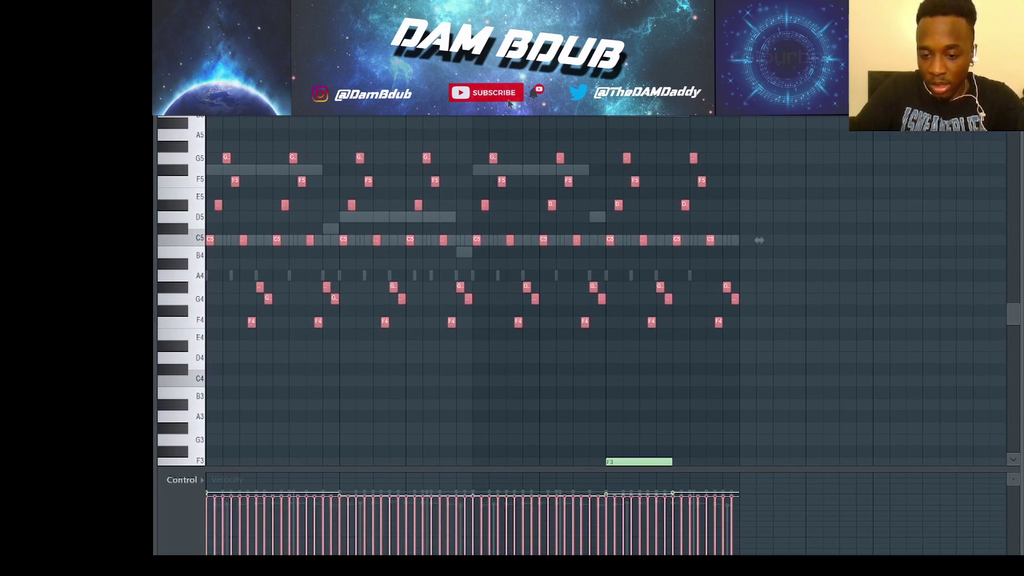
{"action": "scroll", "coordinate": [472, 512], "scroll_direction": "up", "scroll_amount": 1}
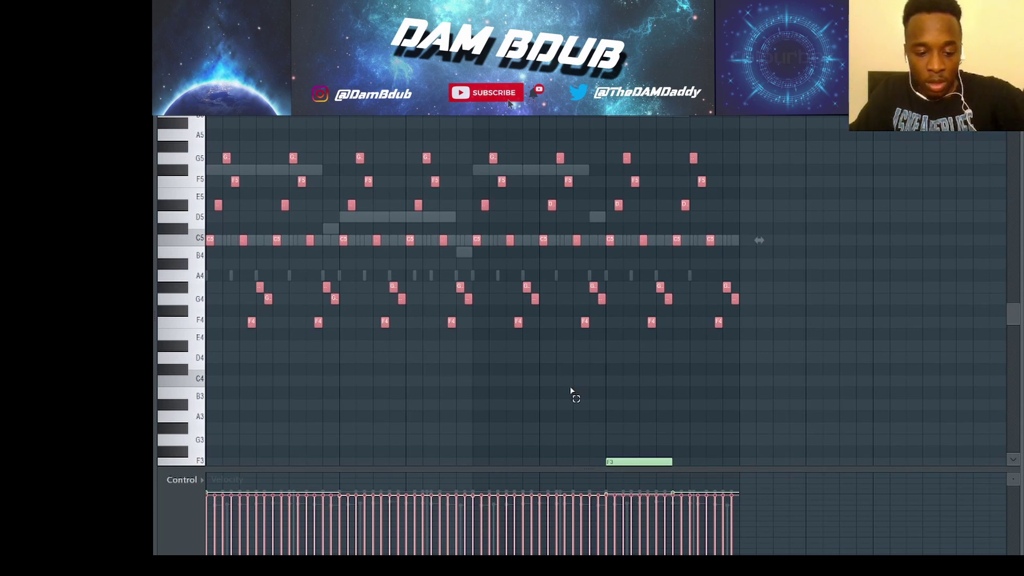
{"action": "left_click_drag", "start_coordinate": [570, 387], "coordinate": [559, 417]}
{"action": "left_click_drag", "start_coordinate": [491, 381], "coordinate": [491, 390]}
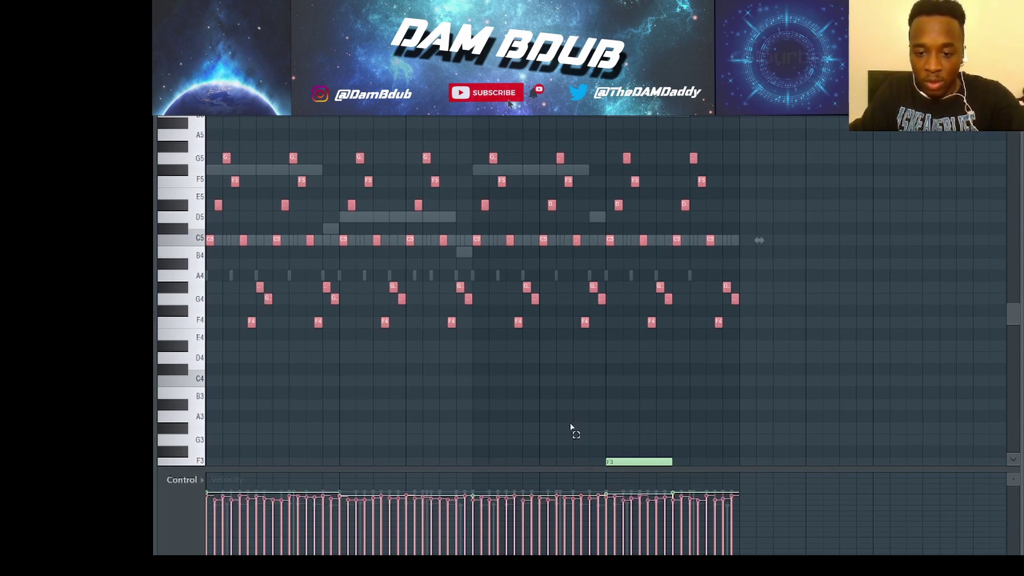
Step: Play back the Keys pattern and unmute the Clap (Shake) and Snare (Wins) channels
{"action": "key", "text": "space"}
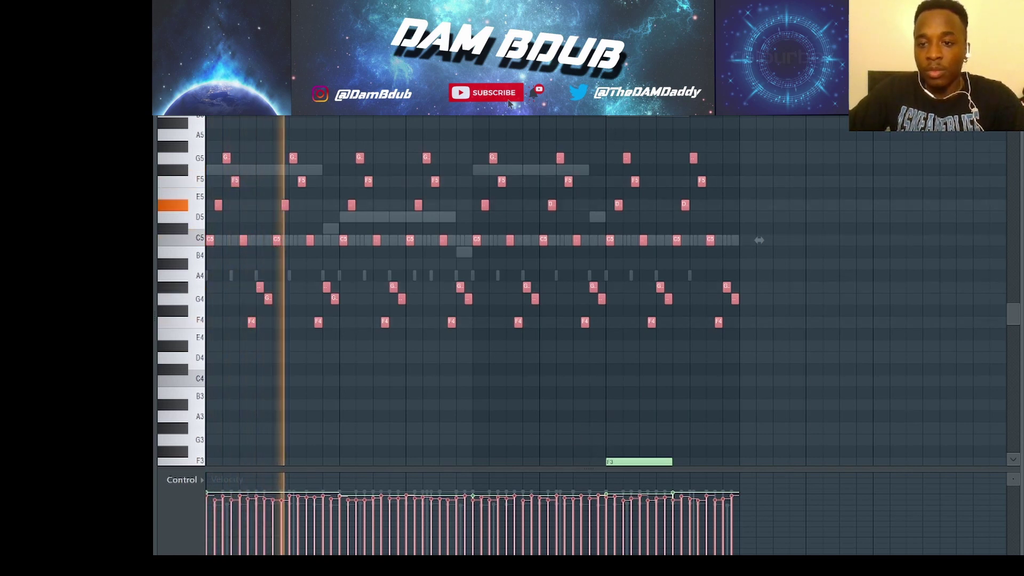
{"action": "key", "text": "F6"}
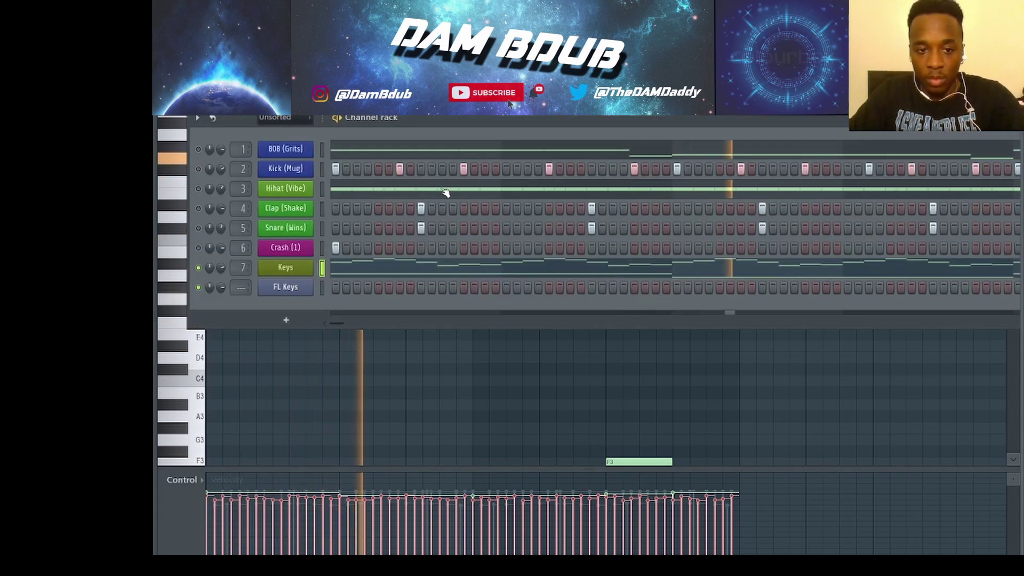
{"action": "key", "text": "space"}
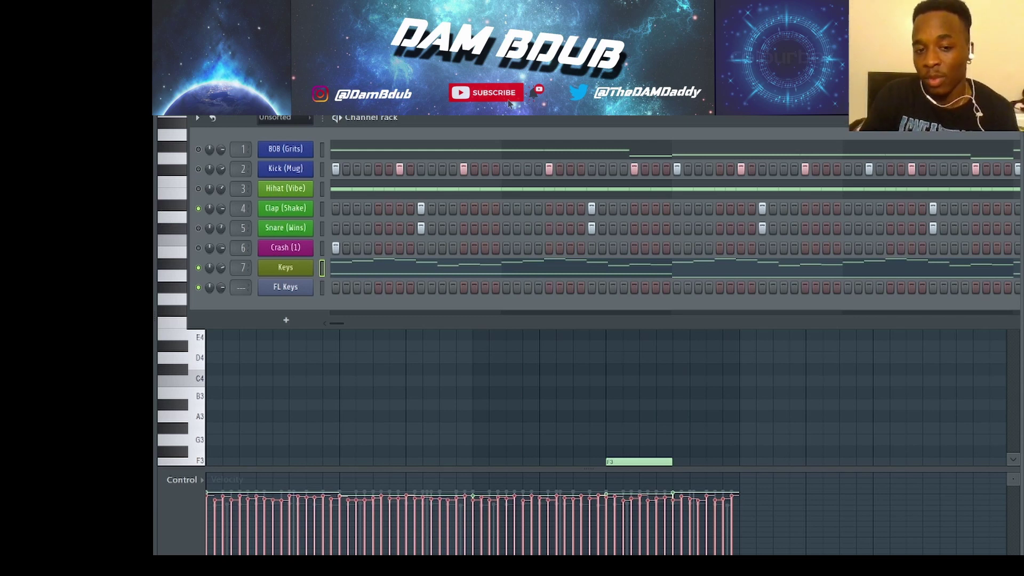
{"action": "key", "text": "space"}
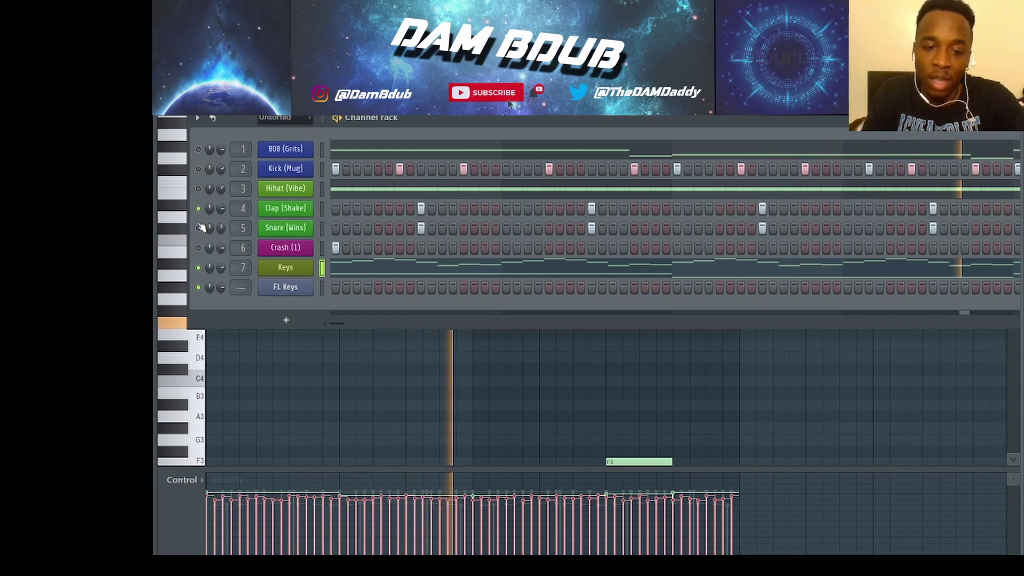
{"action": "key", "text": "space"}
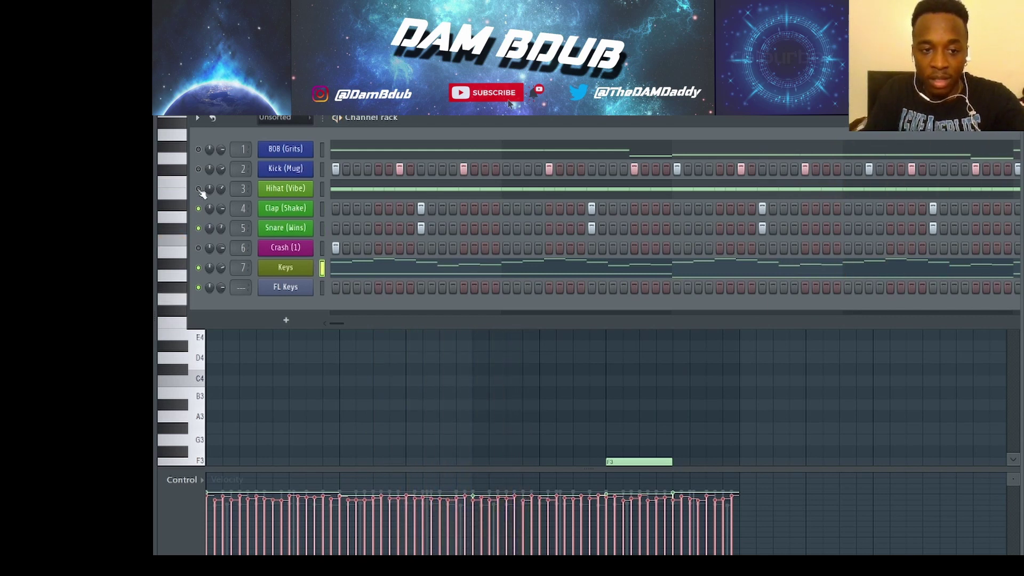
Step: Unmute the Hihat (Vibe) channel and open its notes in the piano roll, zoomed in on the start
{"action": "left_click", "coordinate": [288, 190]}
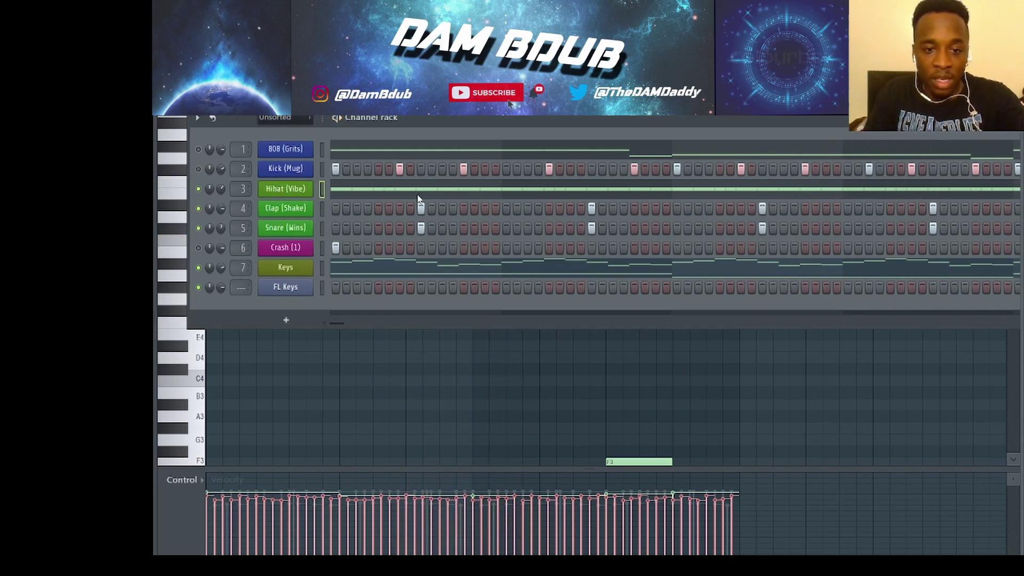
{"action": "left_click", "coordinate": [414, 197]}
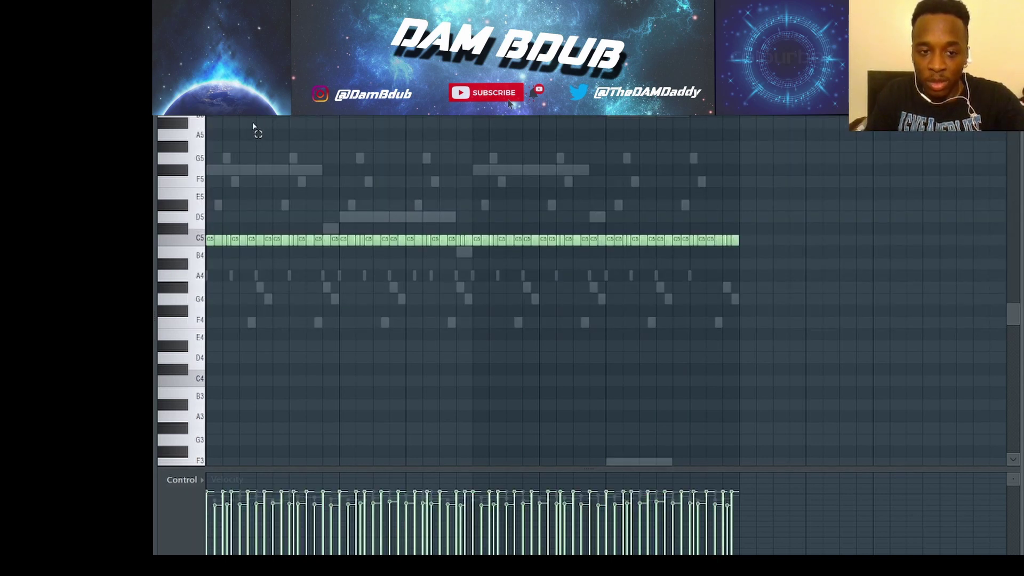
{"action": "scroll", "coordinate": [281, 166], "scroll_direction": "up", "scroll_amount": 4}
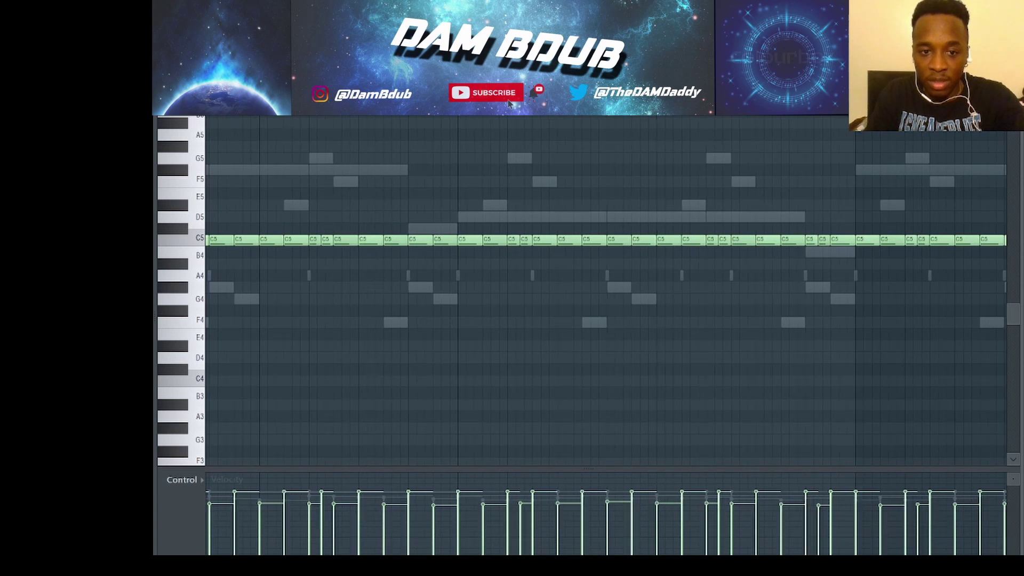
{"action": "scroll", "coordinate": [606, 291], "scroll_direction": "left", "scroll_amount": 3}
Step: Shorten the fifth C5 hi-hat note to half its length, and extend it back to its original length
{"action": "left_click", "coordinate": [287, 241], "text": "ctrl"}
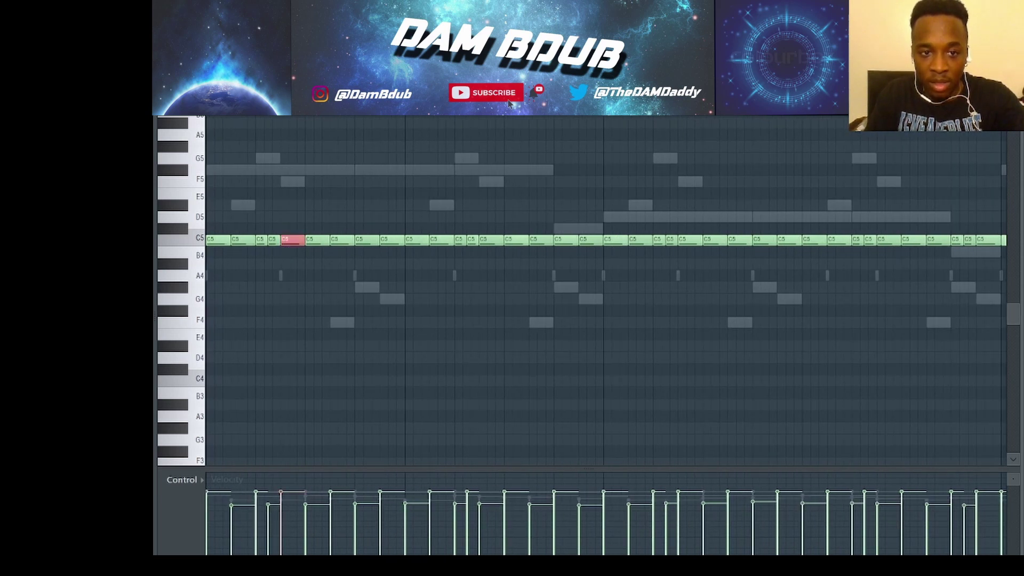
{"action": "left_click_drag", "start_coordinate": [304, 241], "coordinate": [289, 241]}
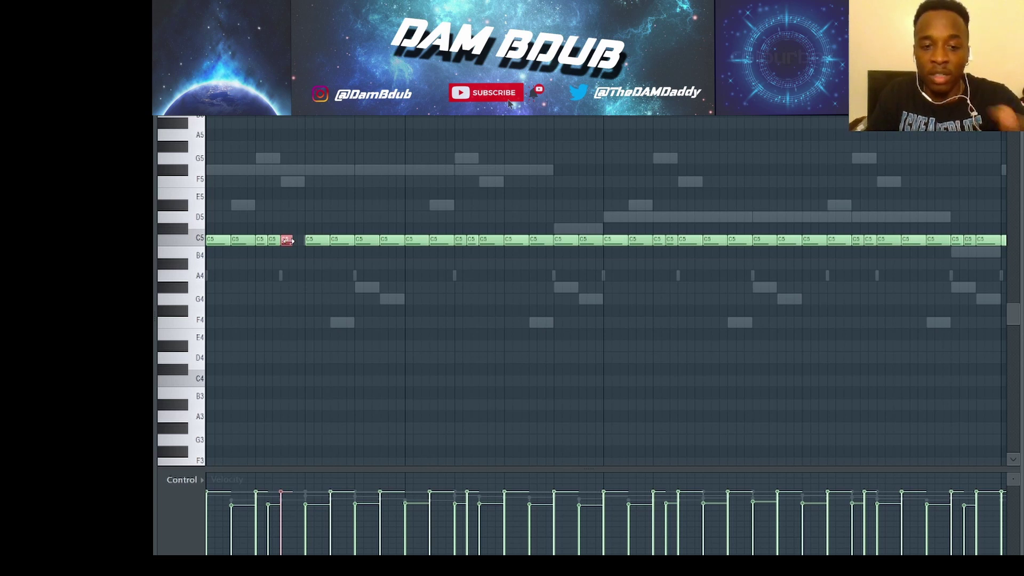
{"action": "left_click_drag", "start_coordinate": [292, 241], "coordinate": [303, 241]}
Step: Play back the pattern with the hi-hats and unmute the Crash (1) and Kick (Mug) channels
{"action": "key", "text": "space"}
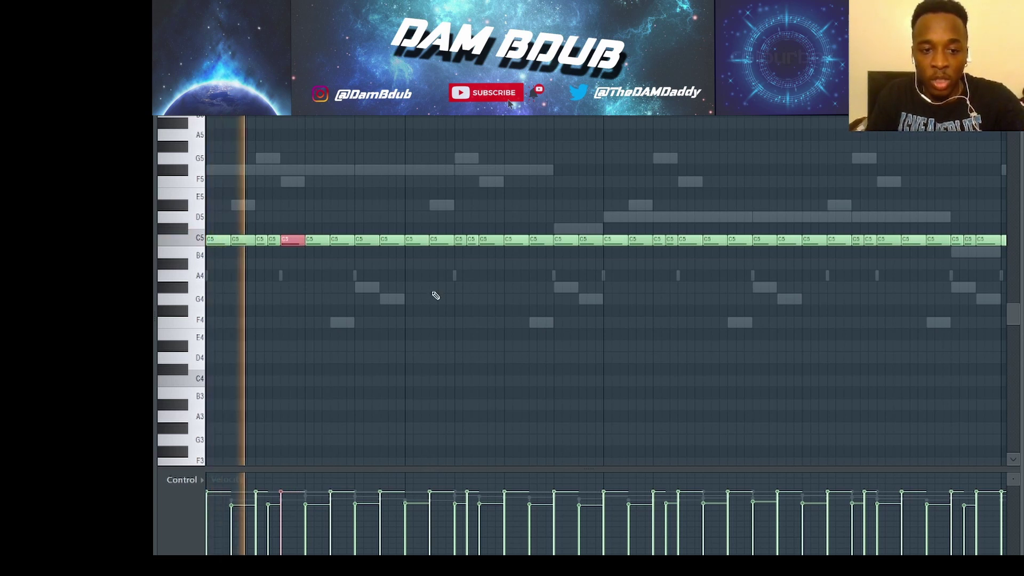
{"action": "scroll", "coordinate": [434, 292], "scroll_direction": "down", "scroll_amount": 3}
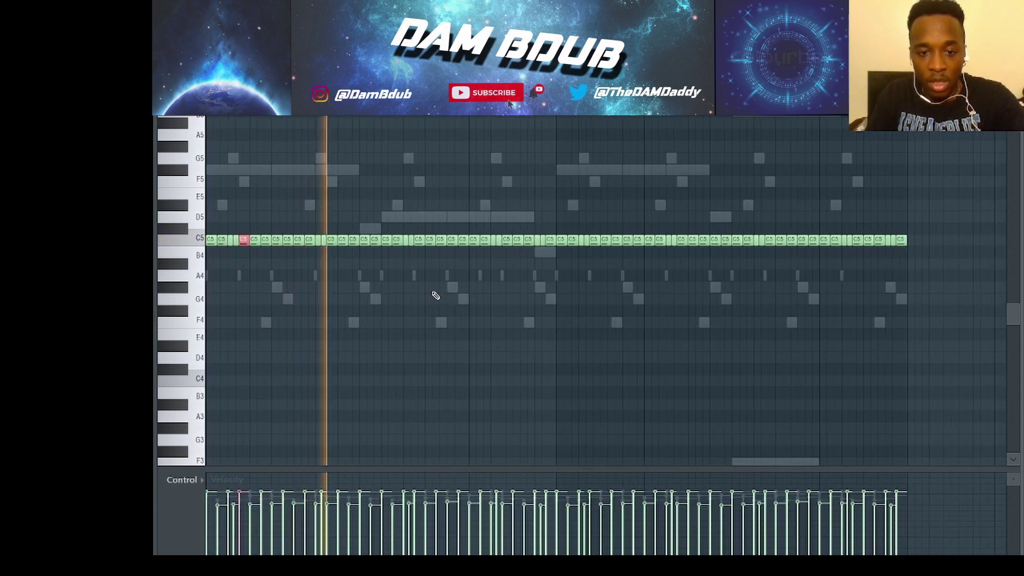
{"action": "scroll", "coordinate": [436, 295], "scroll_direction": "down", "scroll_amount": 1}
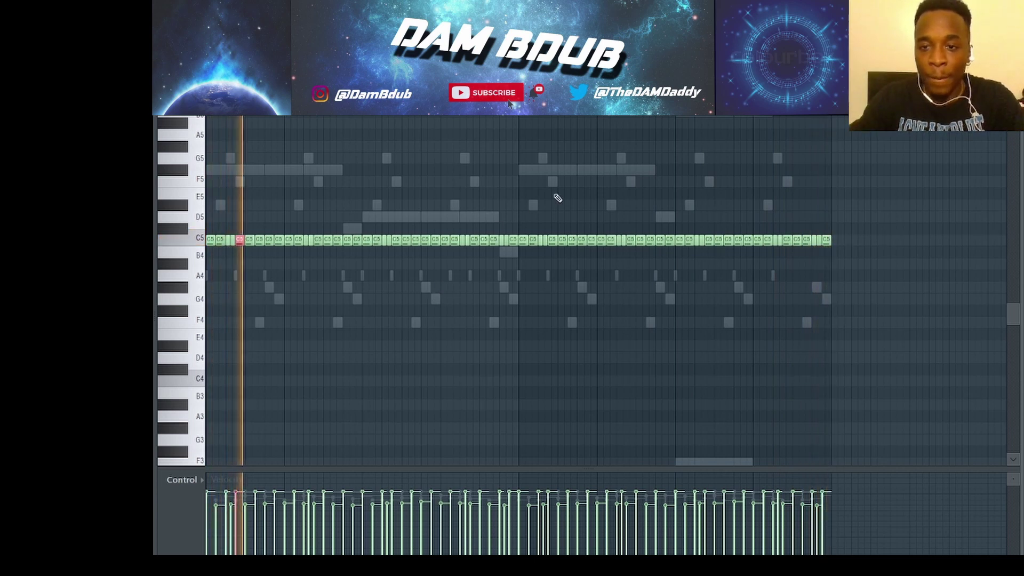
{"action": "key", "text": "F6"}
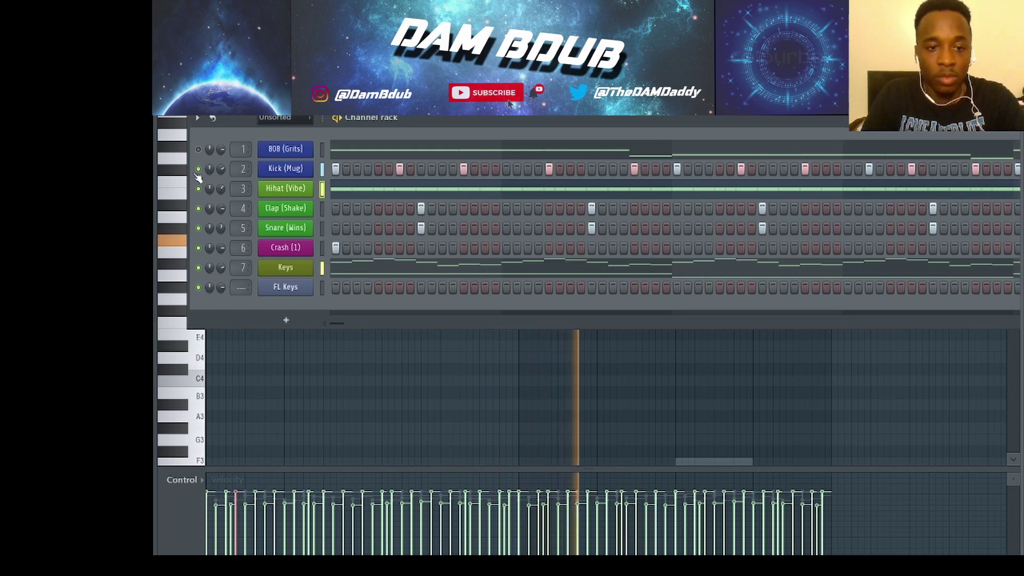
{"action": "key", "text": "space"}
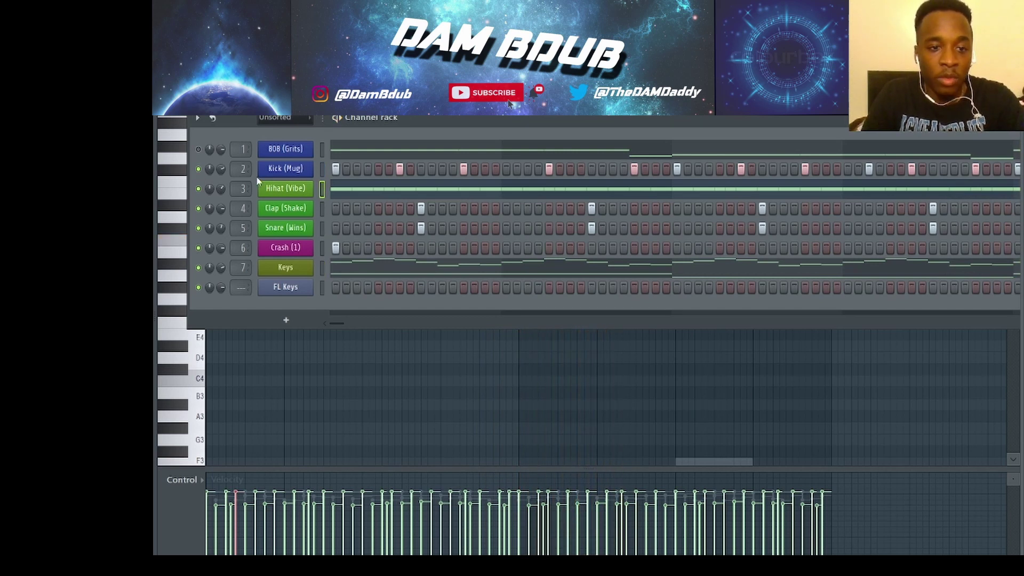
Step: Mute the Kick (Mug) channel and unmute the 808 (Grits) channel
{"action": "left_click", "coordinate": [198, 169]}
{"action": "left_click", "coordinate": [198, 149]}
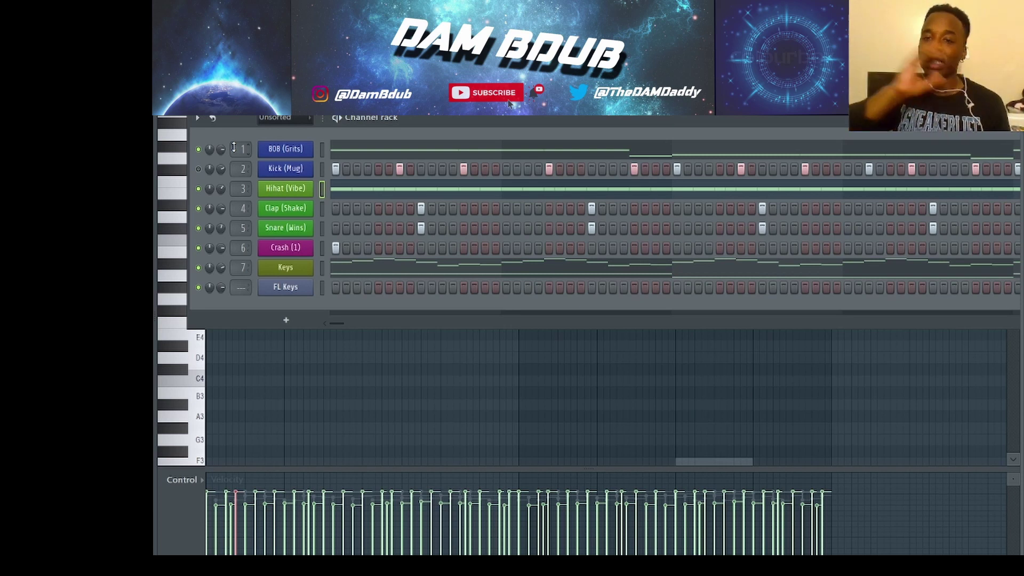
Step: Open the 808 (Grits) notes in the piano roll and play them back
{"action": "left_click", "coordinate": [295, 150]}
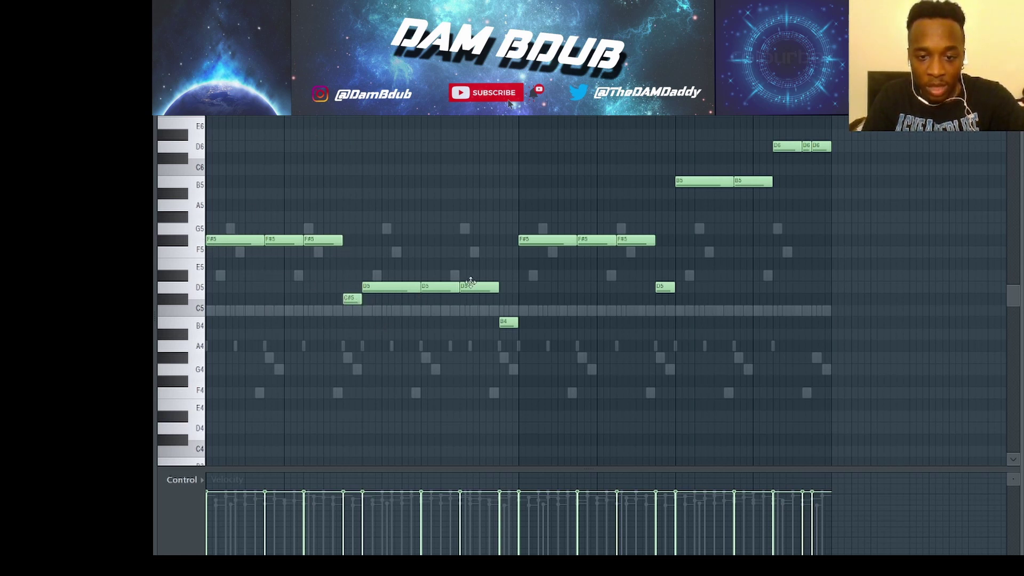
{"action": "scroll", "coordinate": [531, 256], "scroll_direction": "up", "scroll_amount": 3}
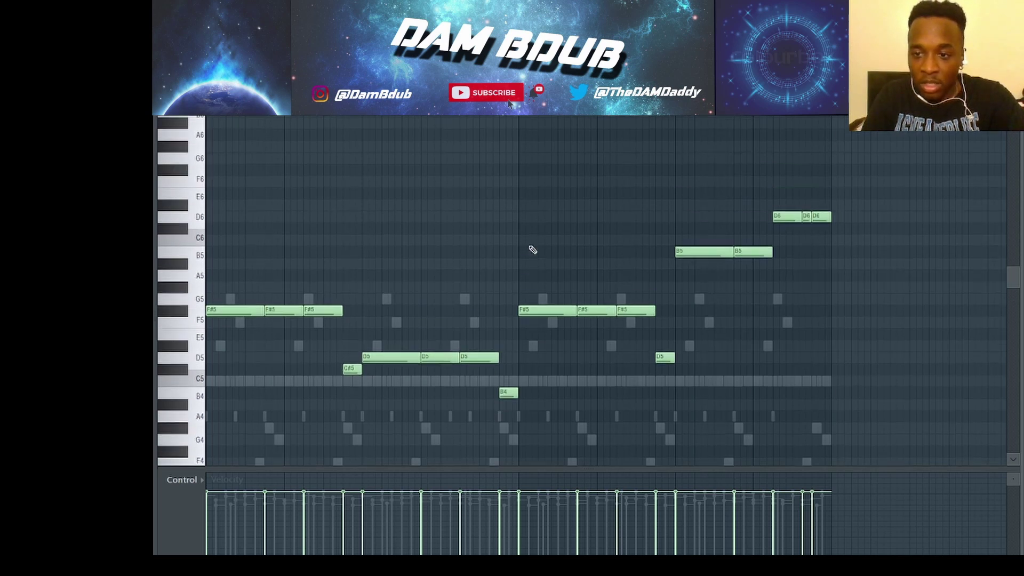
{"action": "key", "text": "space"}
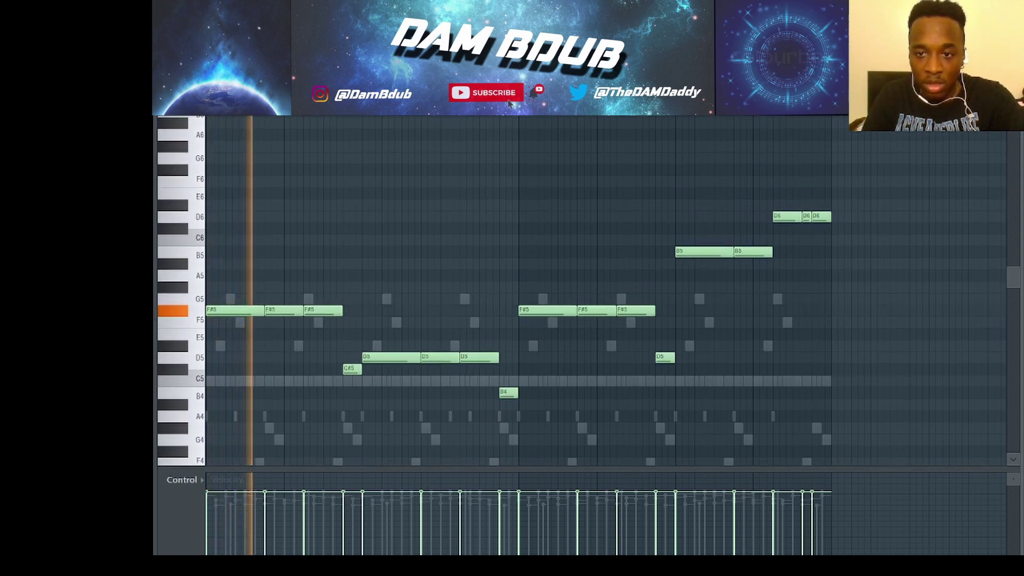
Step: Mute the Hihat (Vibe), Clap (Shake), Snare (Wins), Crash (1) and FL Keys channels and play back the 808 (Grits) with the Keys
{"action": "key", "text": "F6"}
{"action": "key", "text": "space"}
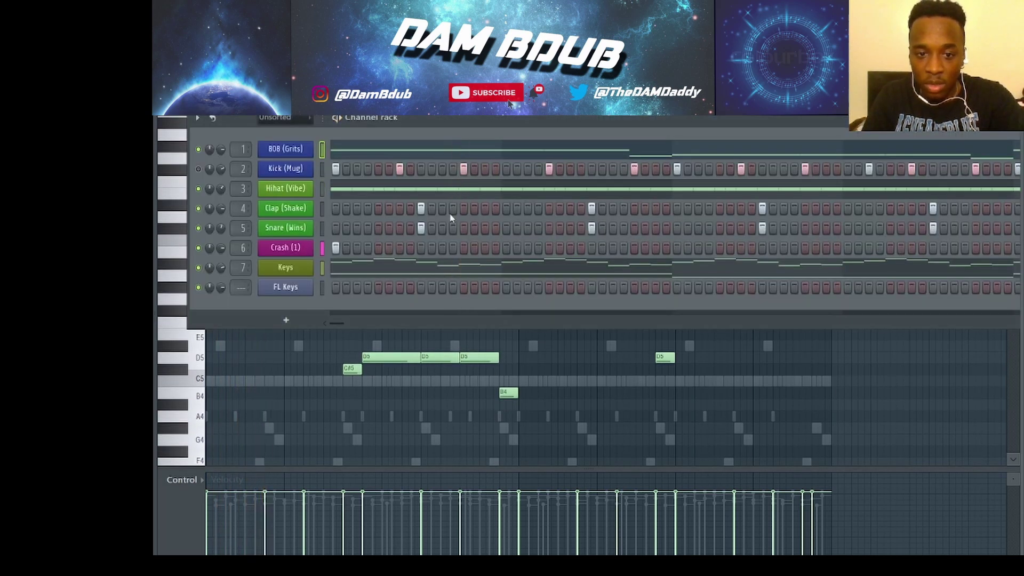
{"action": "left_click", "coordinate": [199, 189]}
{"action": "left_click", "coordinate": [199, 215]}
{"action": "left_click", "coordinate": [199, 228]}
{"action": "left_click", "coordinate": [199, 248]}
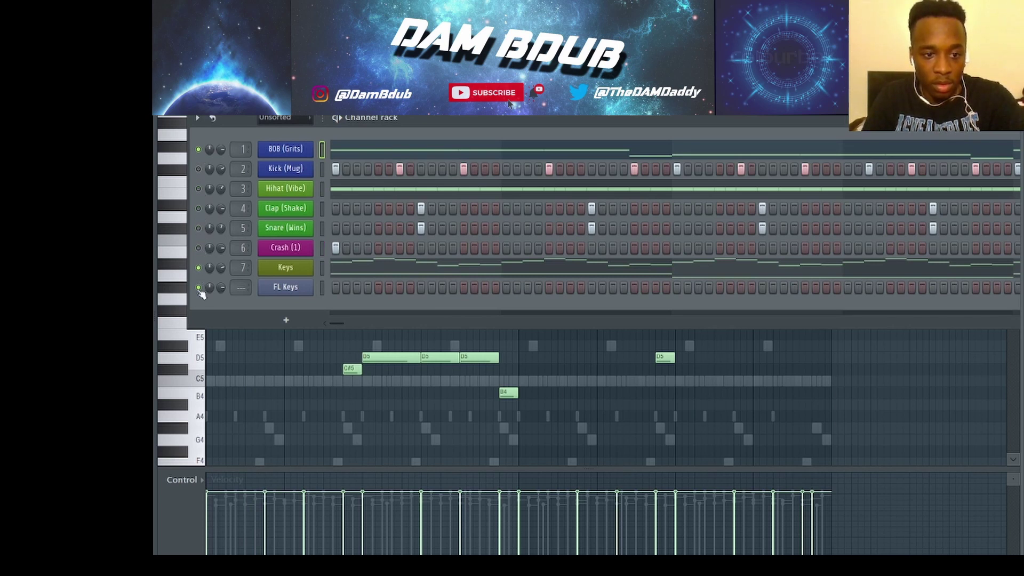
{"action": "left_click", "coordinate": [199, 288]}
{"action": "key", "text": "space"}
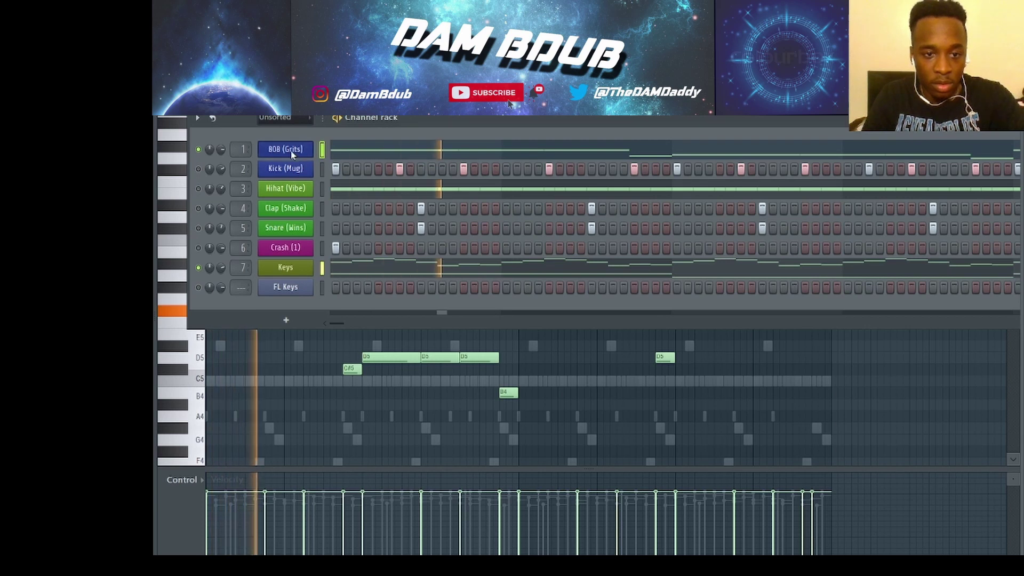
Step: Transpose all 808 (Grits) notes in the piano roll up by one octave
{"action": "key", "text": "F9"}
{"action": "key", "text": "F7"}
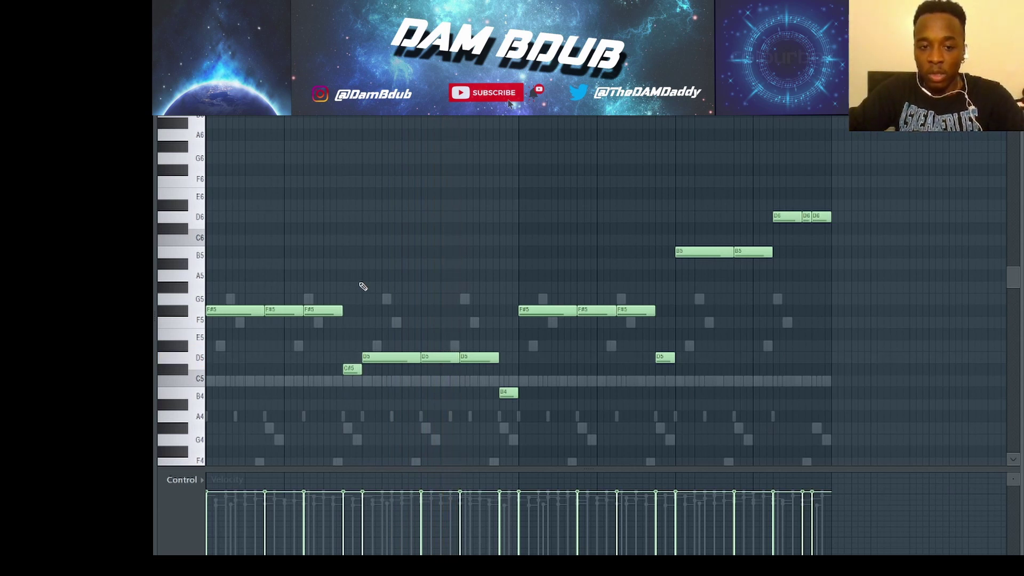
{"action": "key", "text": "ctrl+Up"}
{"action": "scroll", "coordinate": [363, 286], "scroll_direction": "up", "scroll_amount": 5}
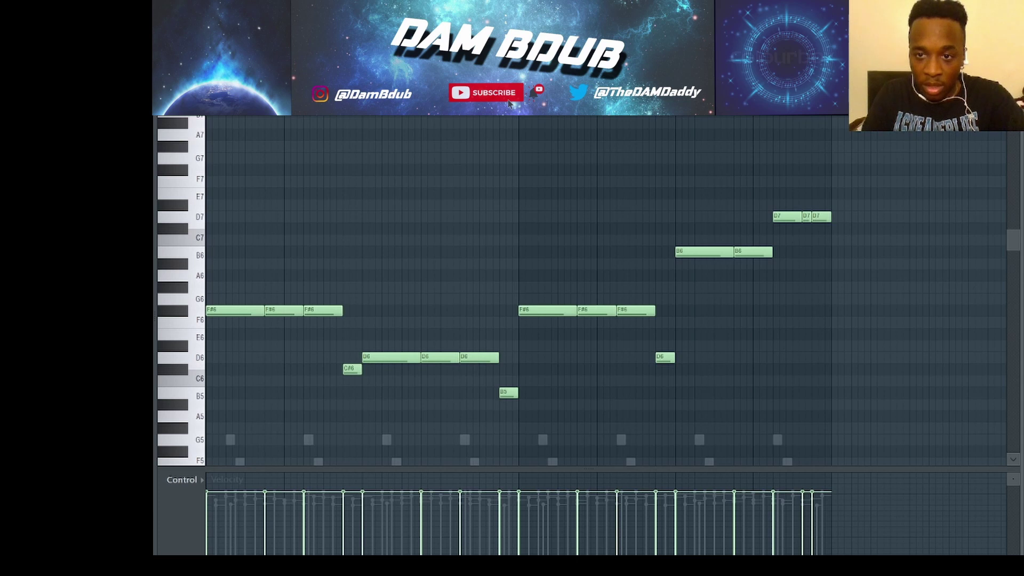
Step: Play back the raised 808 (Grits) notes on their own with the Keys channel muted, and check them in the mixer and piano roll
{"action": "key", "text": "F6"}
{"action": "key", "text": "space"}
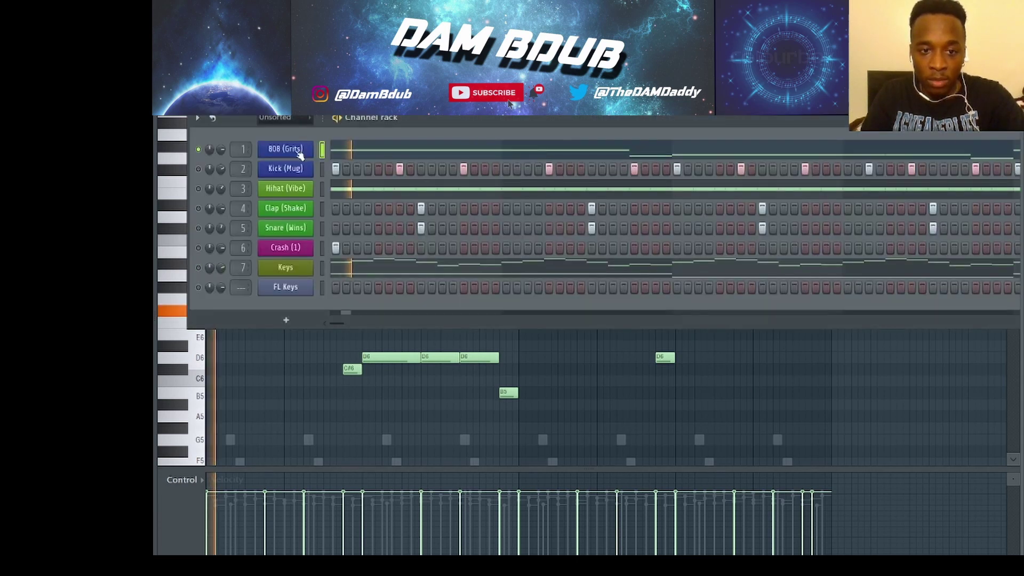
{"action": "key", "text": "F9"}
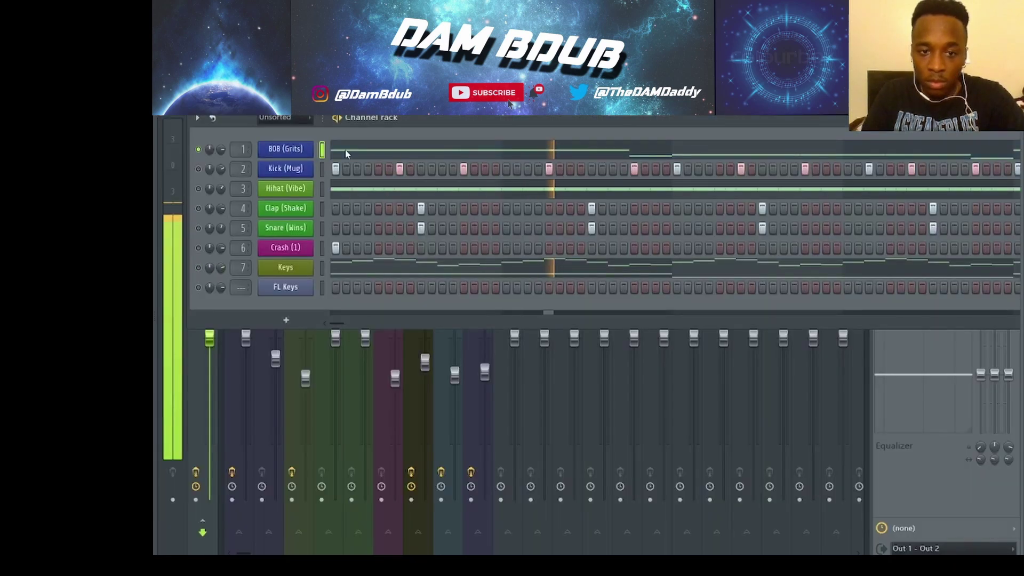
{"action": "key", "text": "F7"}
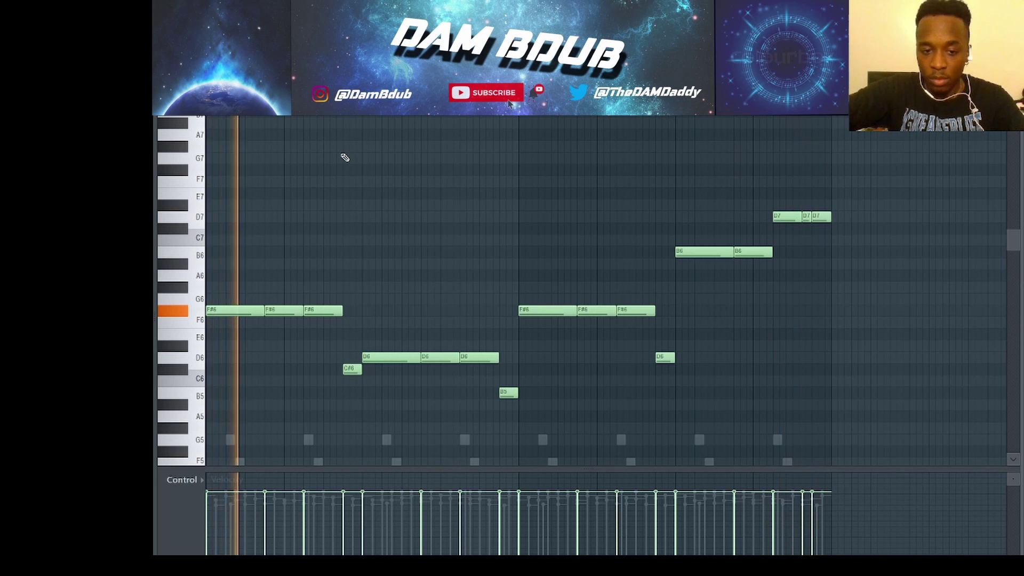
{"action": "key", "text": "space"}
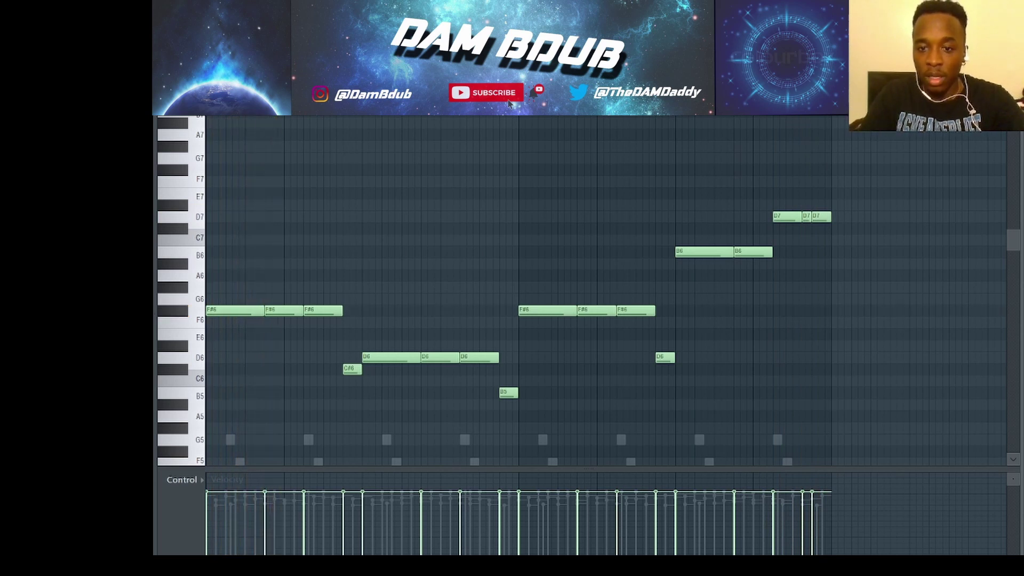
Step: Switch to the next pattern, play back its 808 notes and transpose them up by one octave
{"action": "key", "text": "KP_Add"}
{"action": "scroll", "coordinate": [540, 239], "scroll_direction": "down", "scroll_amount": 7}
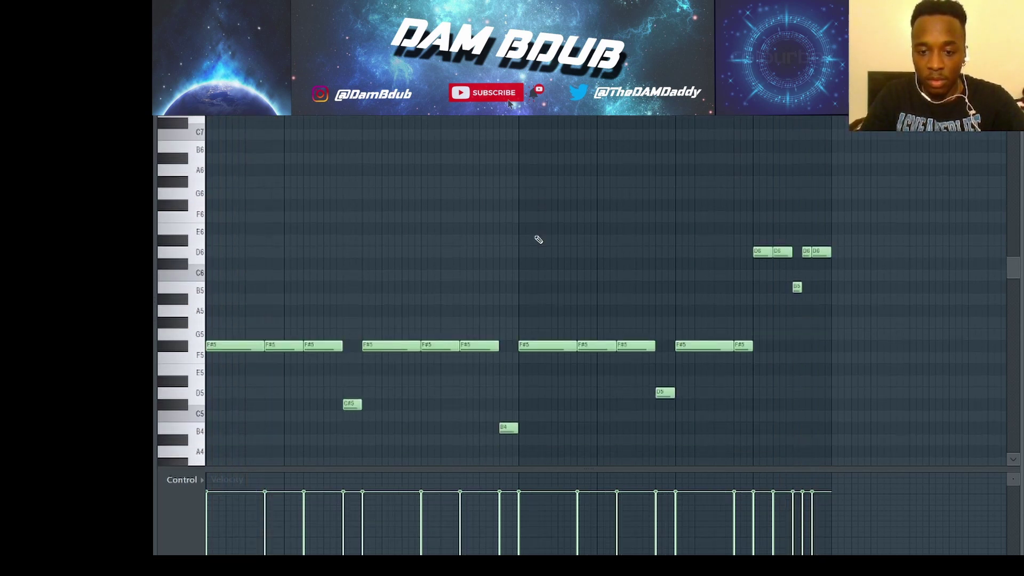
{"action": "scroll", "coordinate": [539, 239], "scroll_direction": "up", "scroll_amount": 1}
{"action": "key", "text": "space"}
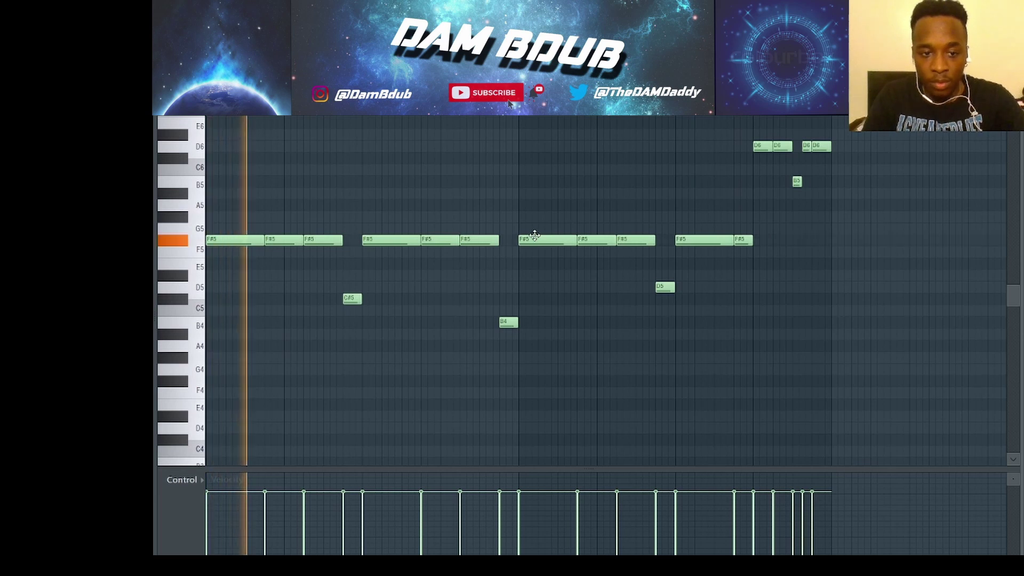
{"action": "key", "text": "ctrl+Up"}
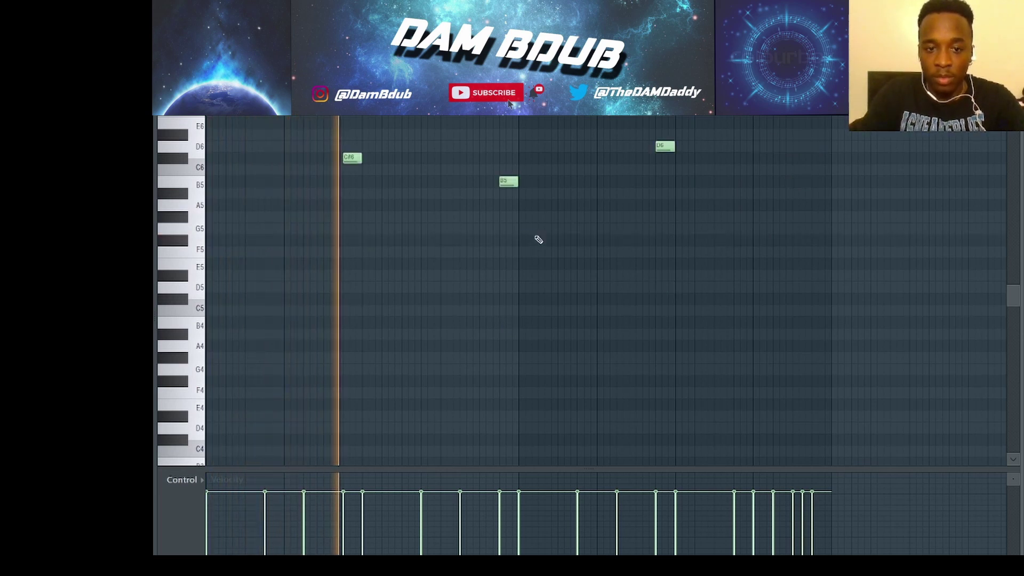
{"action": "scroll", "coordinate": [534, 235], "scroll_direction": "up", "scroll_amount": 3}
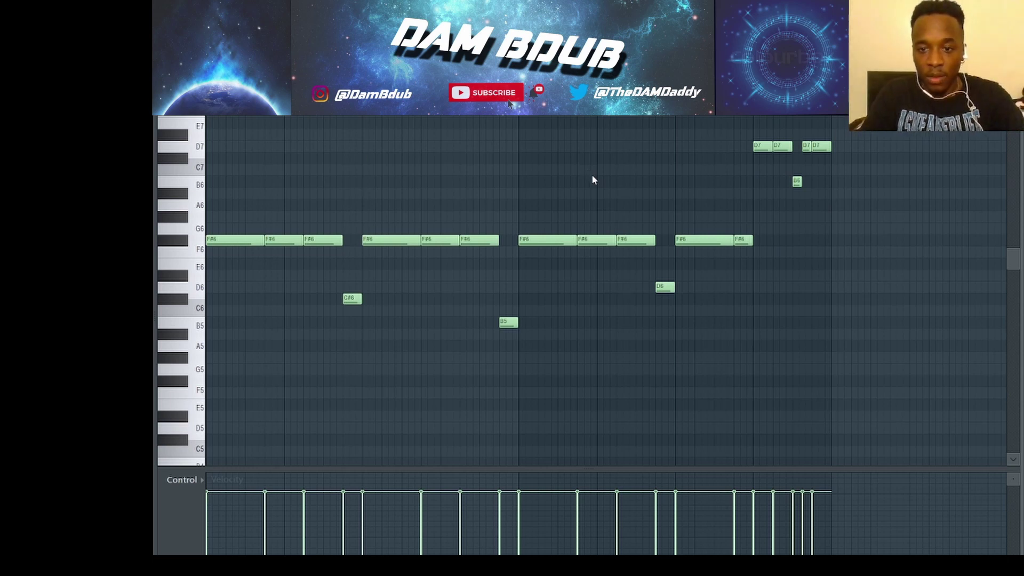
Step: Transpose the 808 notes down by one octave in this pattern and the previous one, and play back the previous pattern
{"action": "key", "text": "ctrl+Down"}
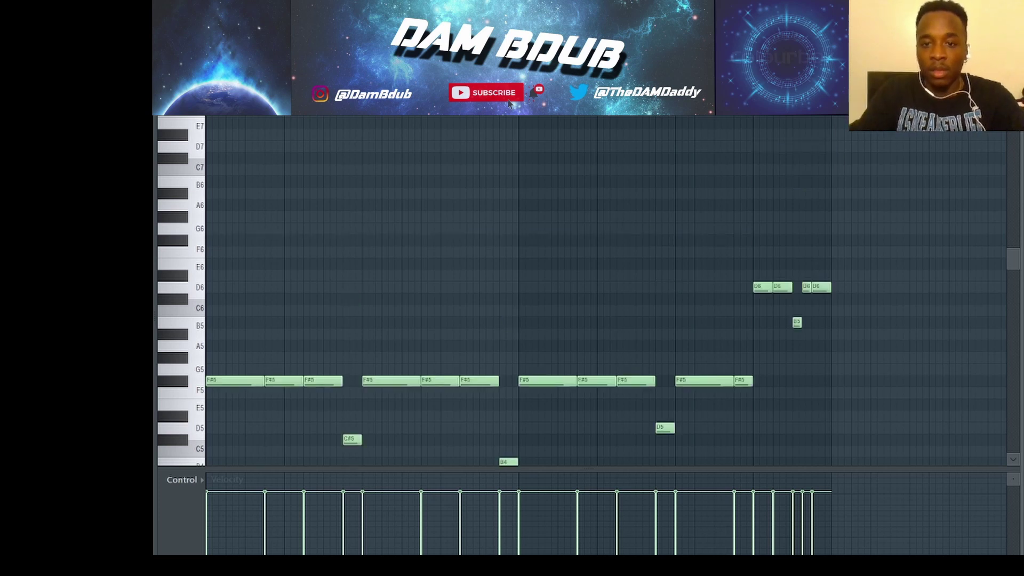
{"action": "key", "text": "ctrl+Up"}
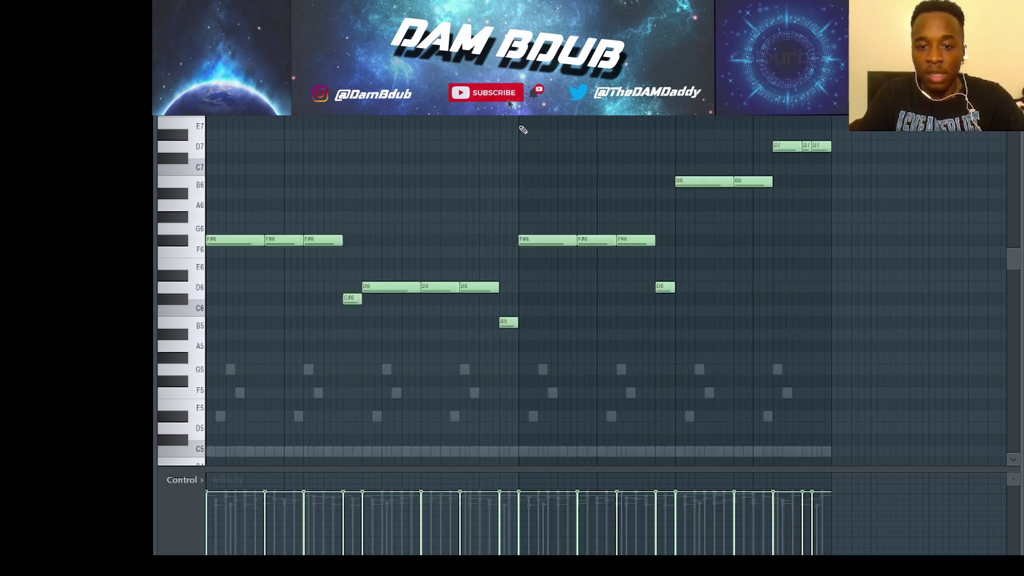
{"action": "key", "text": "ctrl+Down"}
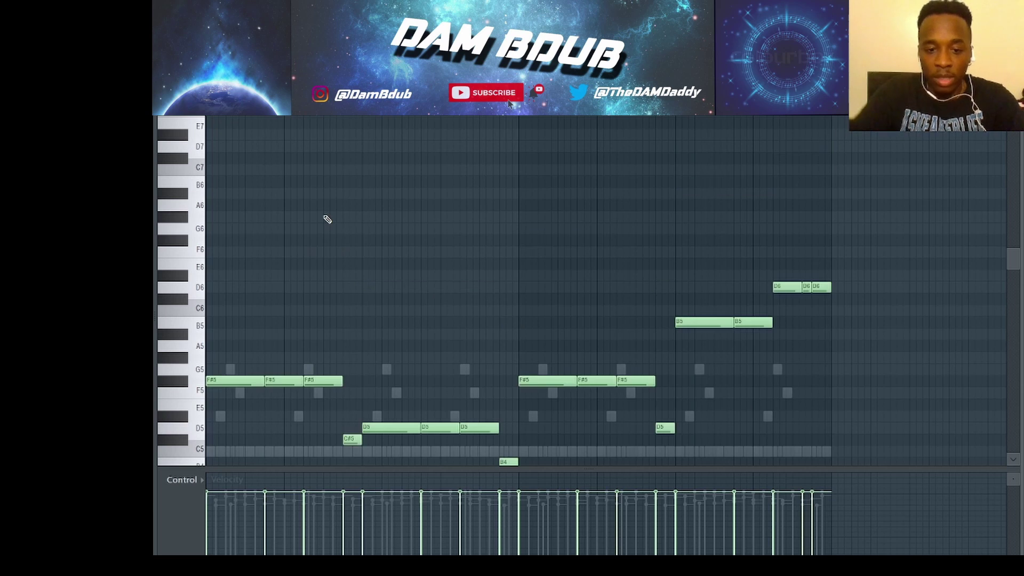
{"action": "key", "text": "space"}
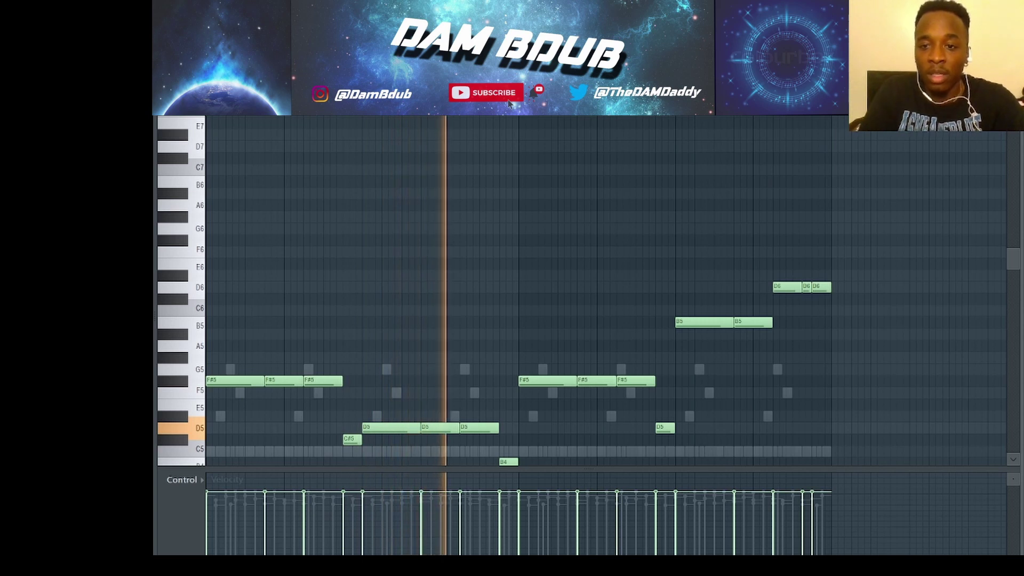
Step: Unmute the Kick (Mug), Hihat (Vibe), Clap (Shake), Snare (Wins) and Crash (1) channels and play back the drums with the 808
{"action": "key", "text": "F6"}
{"action": "key", "text": "space"}
{"action": "left_click", "coordinate": [198, 168]}
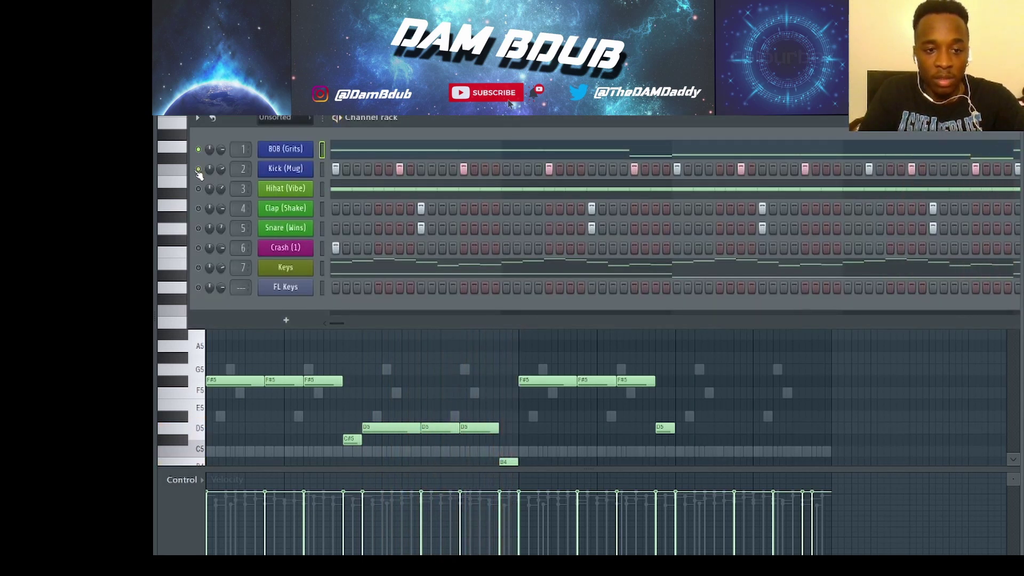
{"action": "left_click", "coordinate": [198, 188]}
{"action": "left_click", "coordinate": [198, 208]}
{"action": "left_click", "coordinate": [198, 228]}
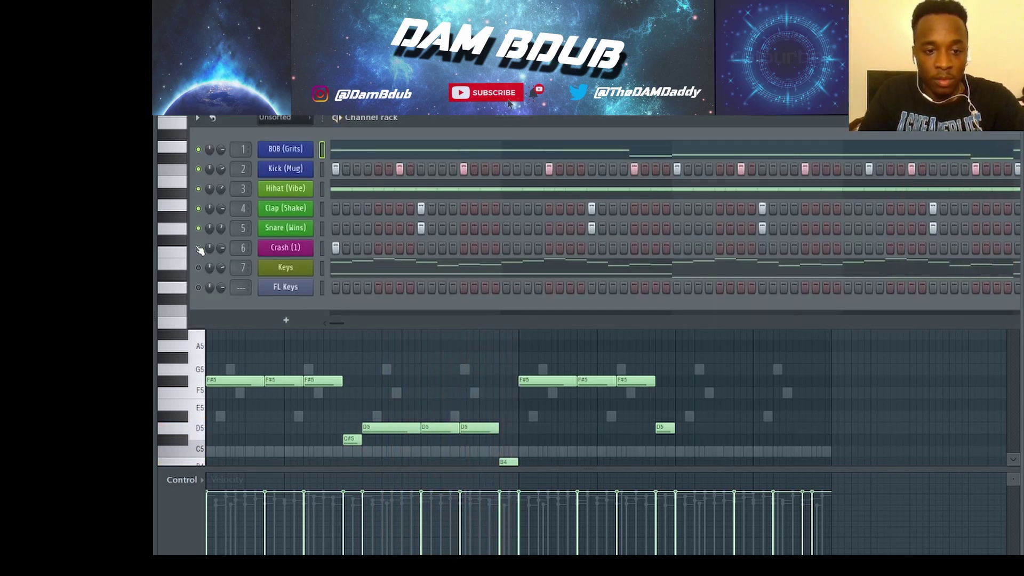
{"action": "left_click", "coordinate": [199, 248]}
{"action": "key", "text": "space"}
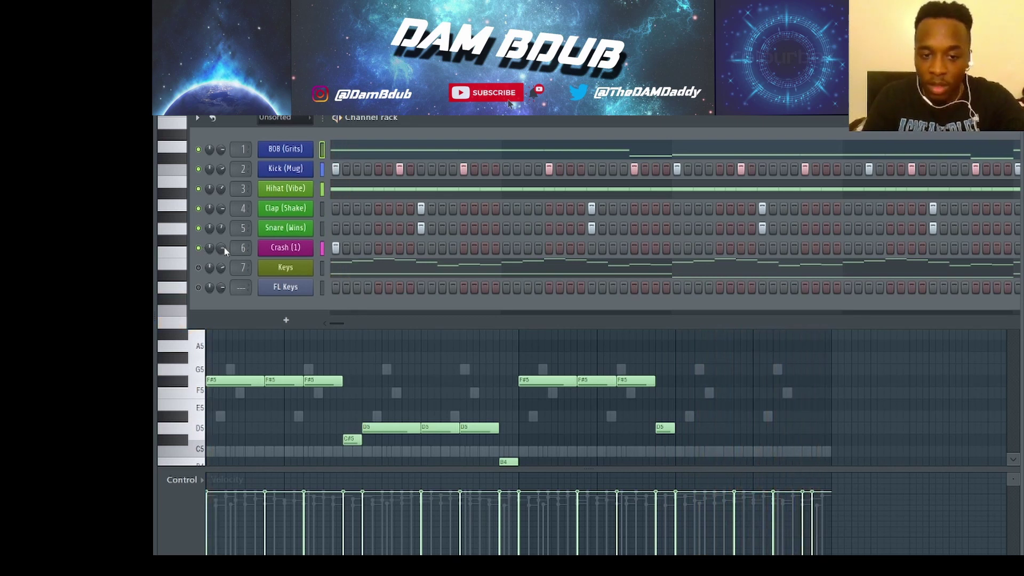
Step: Unmute the Keys channel and delete the unused FL Keys channel
{"action": "left_click", "coordinate": [198, 268]}
{"action": "left_click", "coordinate": [286, 288]}
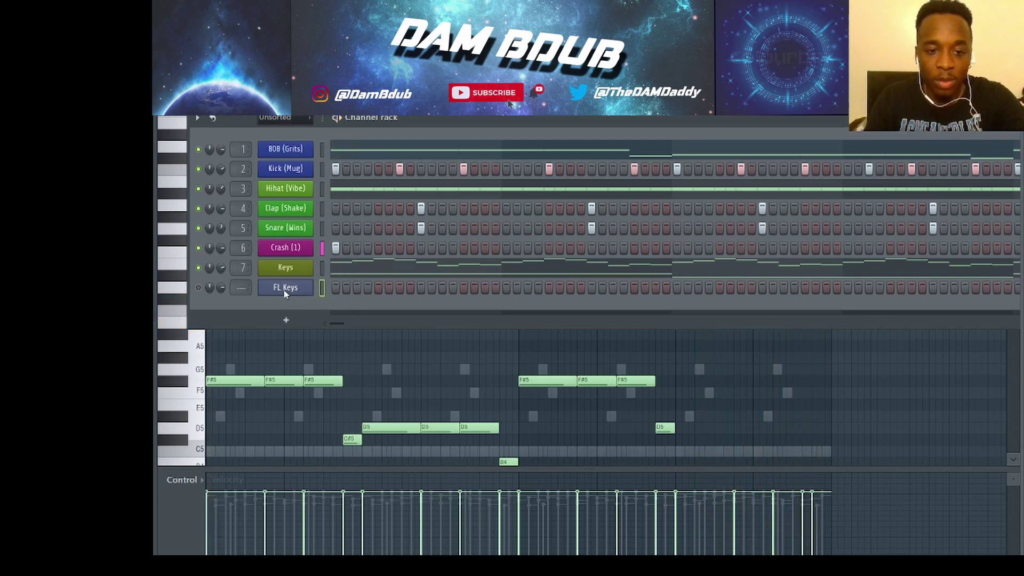
{"action": "key", "text": "alt+Delete"}
Step: Open the Keys notes in the piano roll, examine the melody and bass notes, and return to the channel rack
{"action": "left_click", "coordinate": [293, 272]}
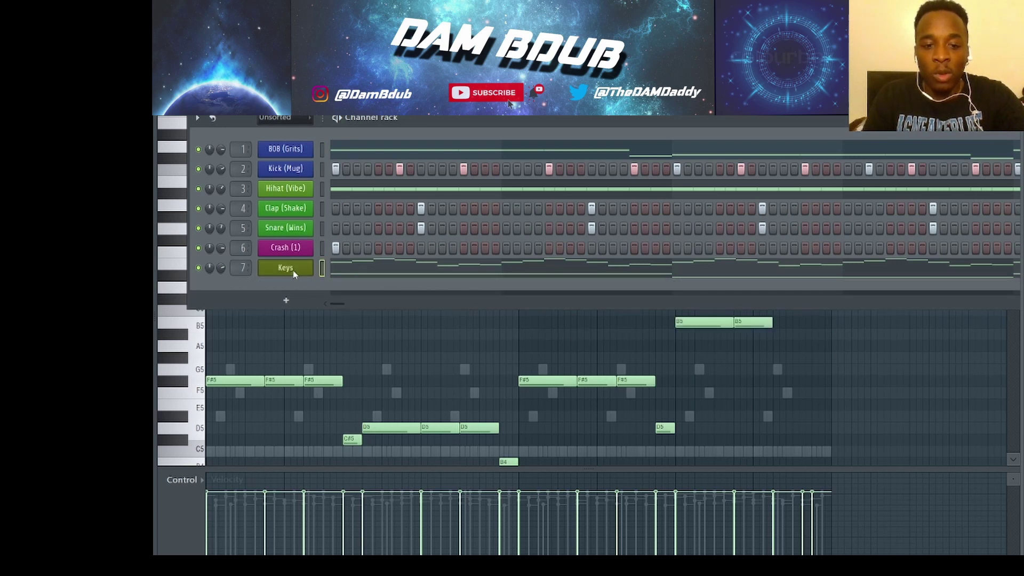
{"action": "left_click", "coordinate": [357, 269]}
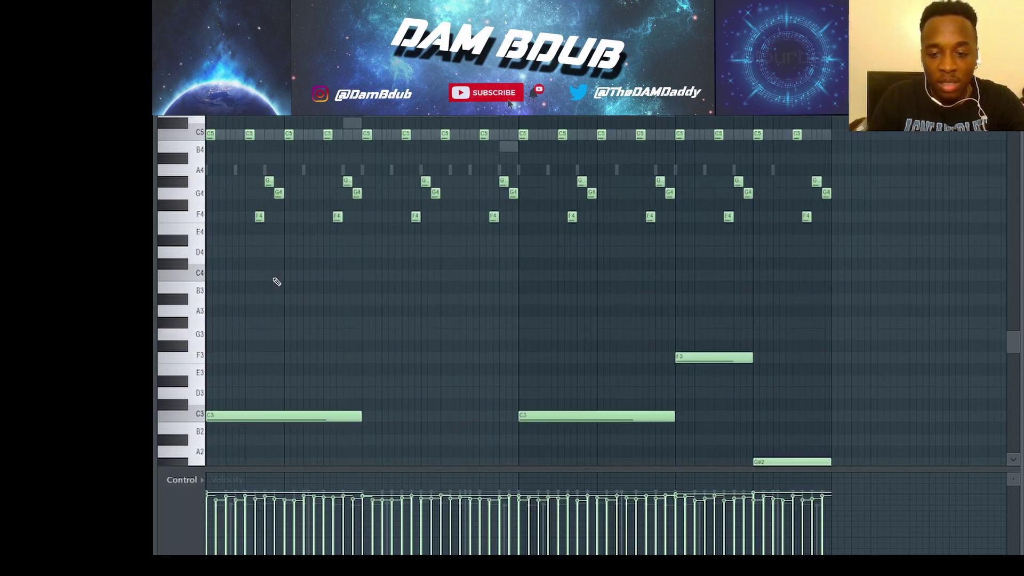
{"action": "scroll", "coordinate": [238, 282], "scroll_direction": "down", "scroll_amount": 5}
{"action": "scroll", "coordinate": [570, 250], "scroll_direction": "up", "scroll_amount": 6}
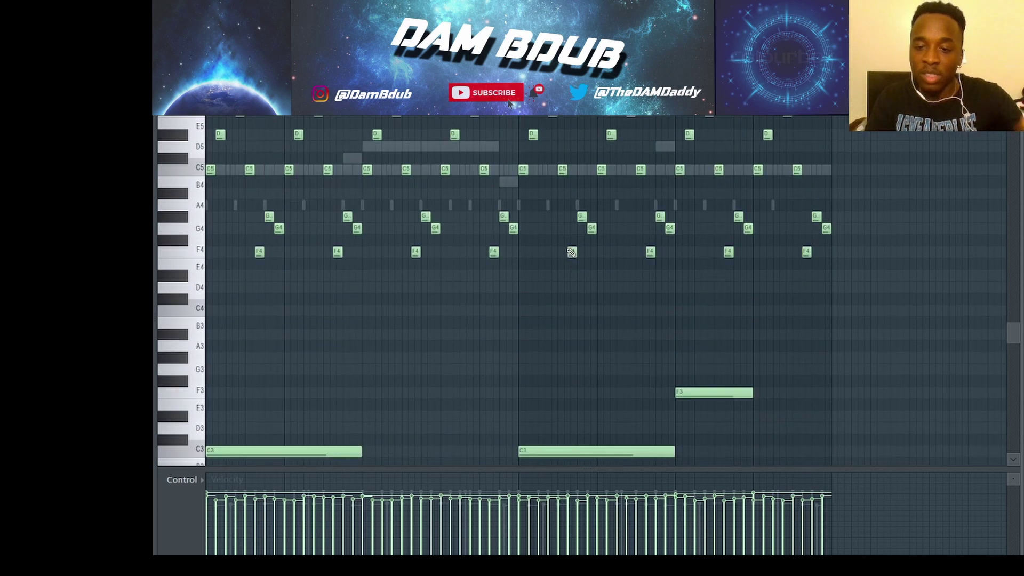
{"action": "scroll", "coordinate": [571, 252], "scroll_direction": "up", "scroll_amount": 4}
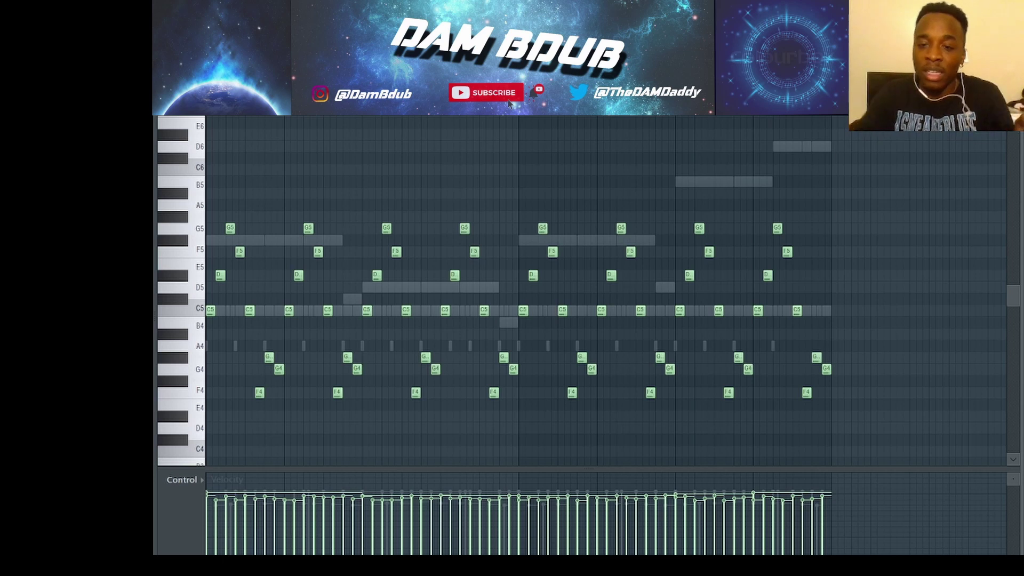
{"action": "key", "text": "F6"}
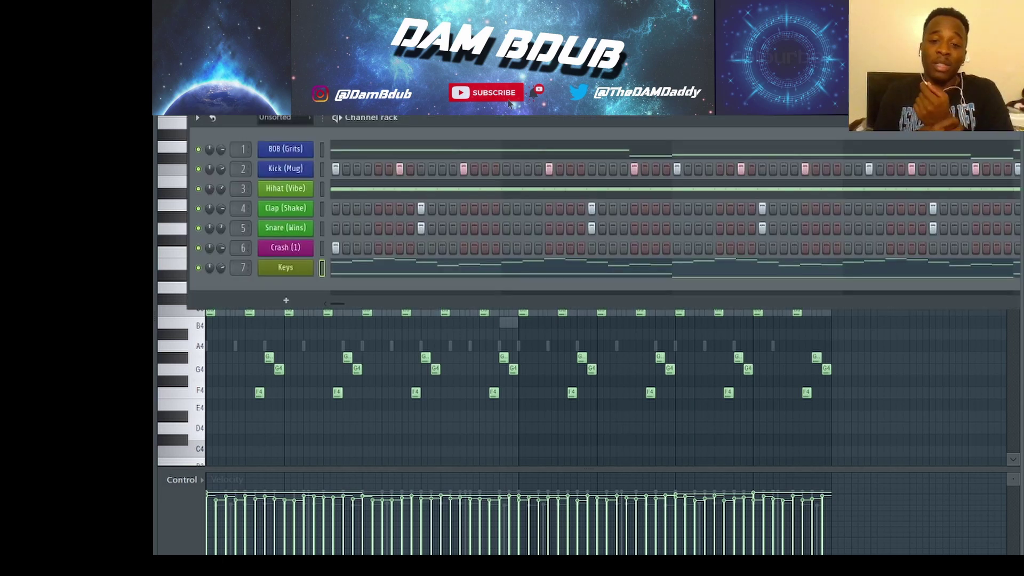